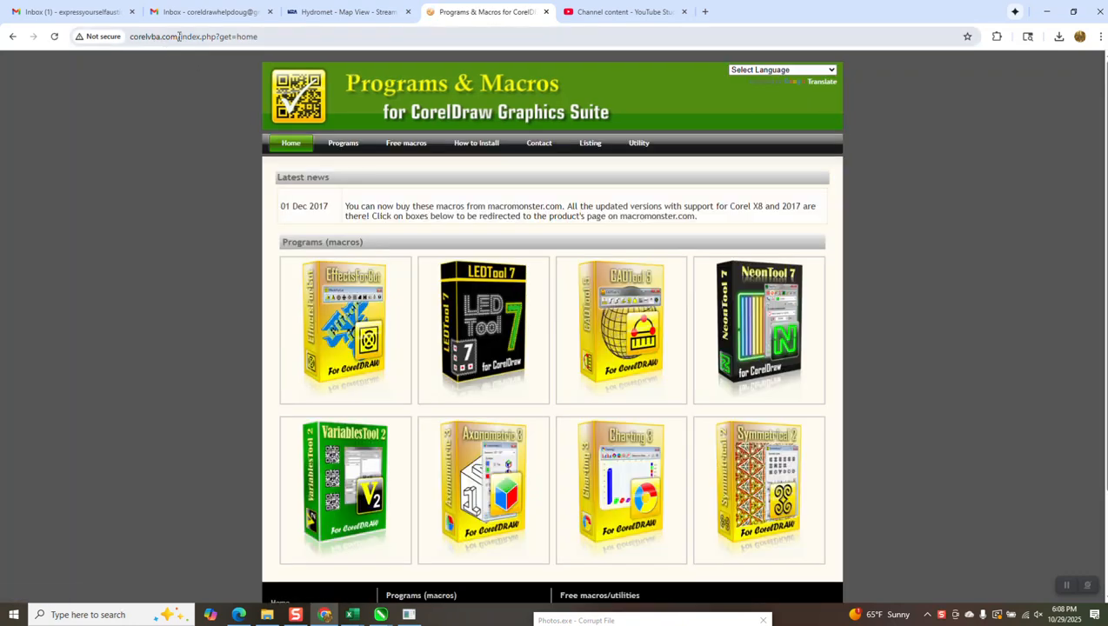
# Step: Open the corelvba.com home page and browse its list of free CorelDRAW macros, including RandomShapes
pyautogui.moveTo(178, 36); pyautogui.dragTo(277, 41)
pyautogui.press('BackSpace')
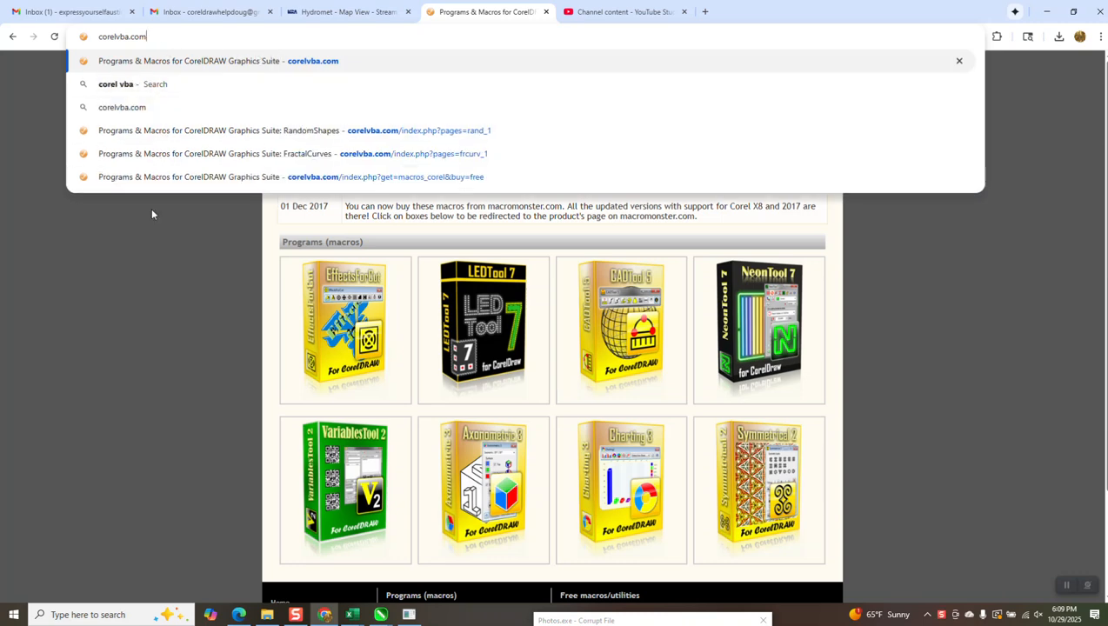
pyautogui.press('Return')
pyautogui.click(396, 147)
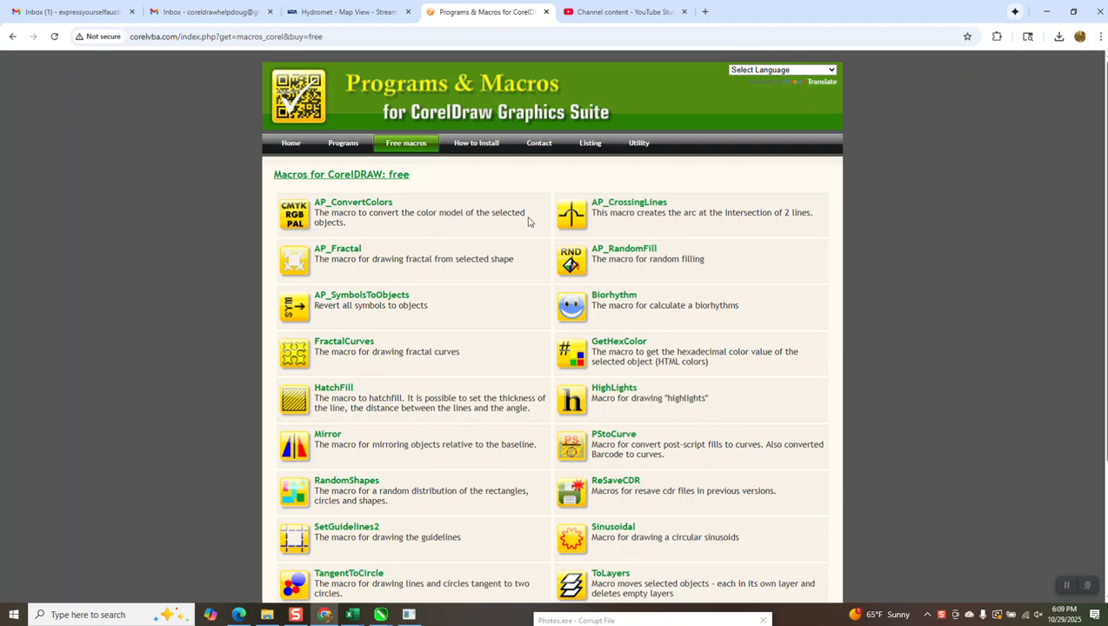
pyautogui.scroll(-3, 647, 218)
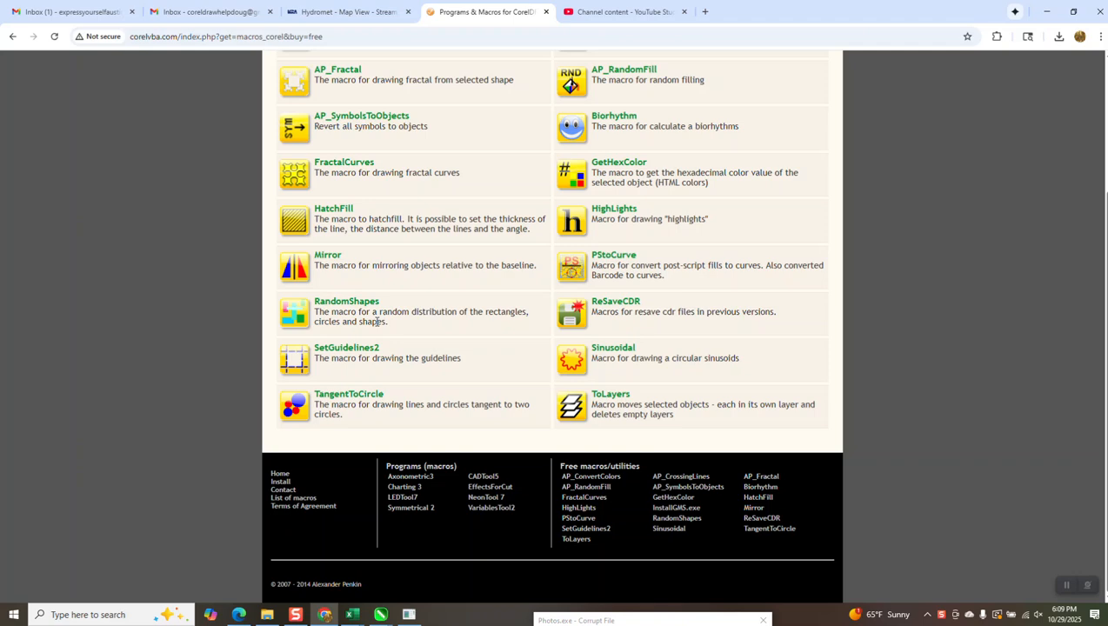
pyautogui.scroll(2, 376, 321)
pyautogui.scroll(-2, 375, 321)
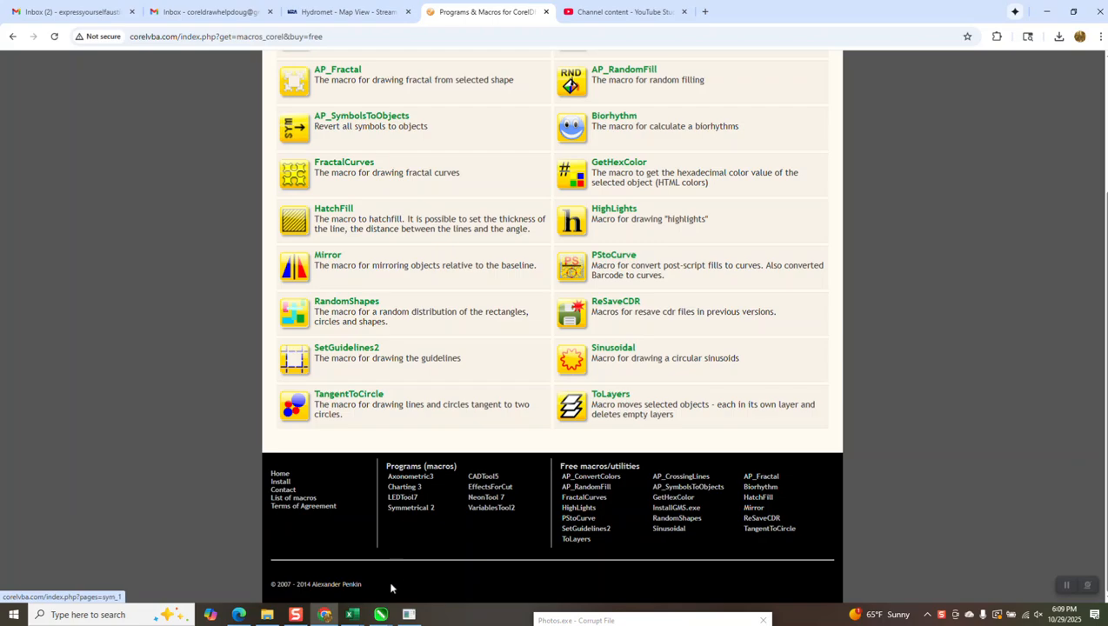
# Step: Switch to CorelDRAW and place the RandomShapes dialog beside the empty page
pyautogui.moveTo(380, 614)
pyautogui.click(463, 584)
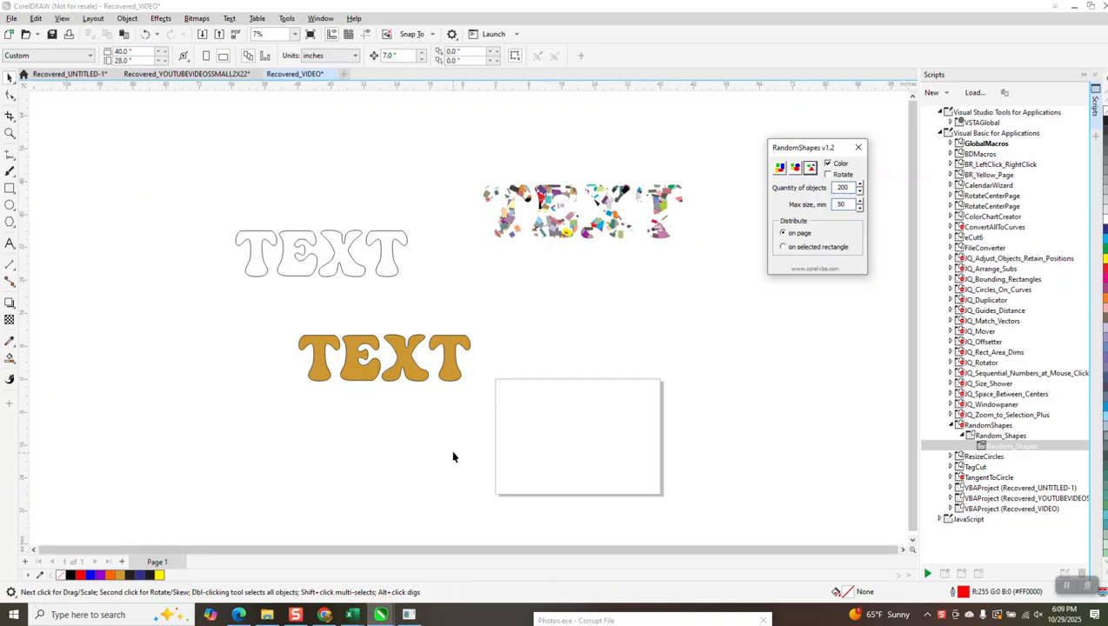
pyautogui.moveTo(800, 147); pyautogui.dragTo(754, 363)
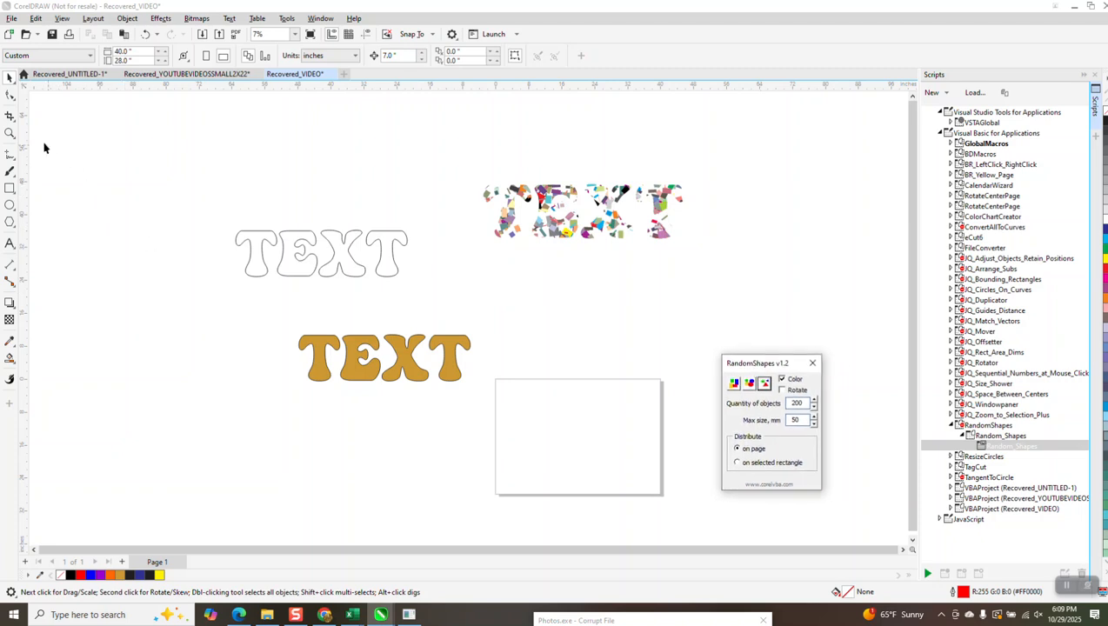
pyautogui.click(10, 133)
pyautogui.moveTo(450, 333); pyautogui.dragTo(832, 515)
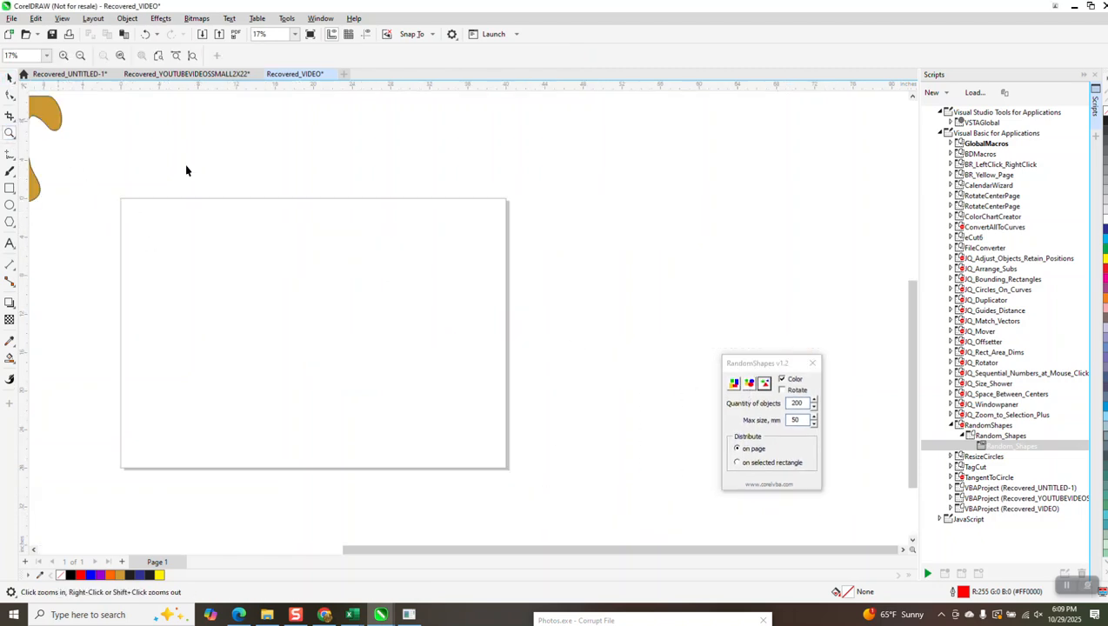
pyautogui.click(9, 77)
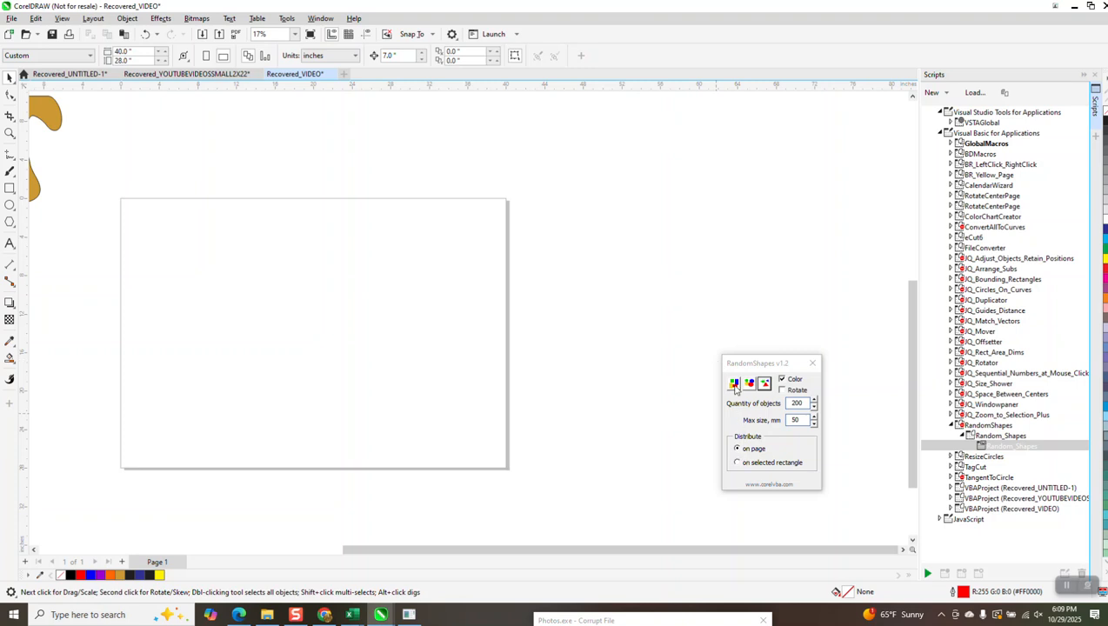
# Step: Generate 200 random coloured rectangles of up to 50 mm with RandomShapes and move them down onto the page
pyautogui.click(734, 384)
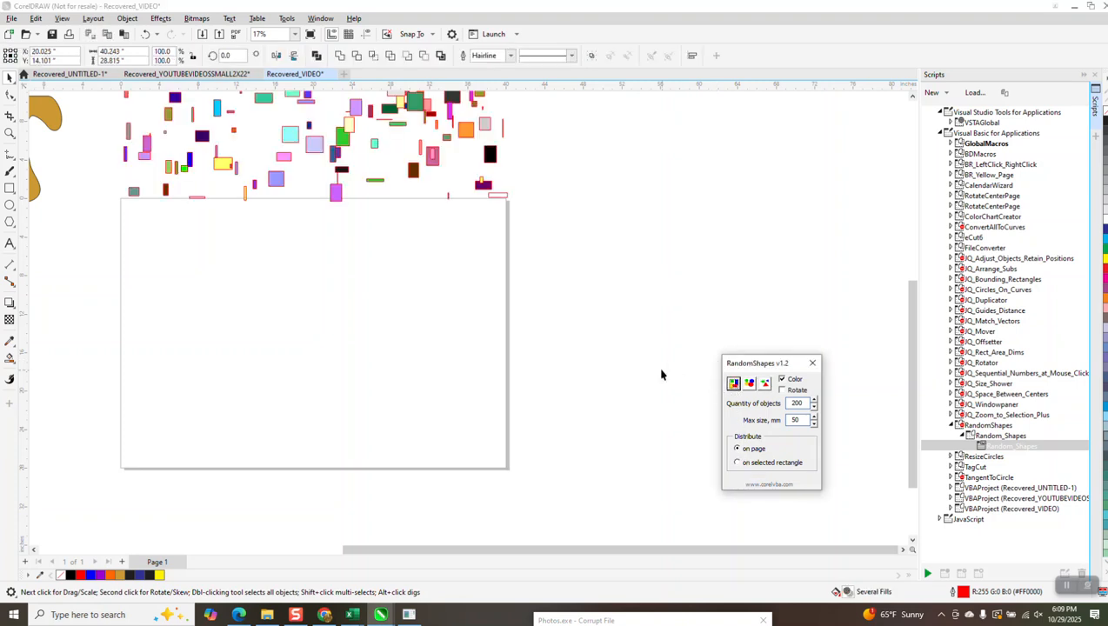
pyautogui.scroll(-2, 674, 378)
pyautogui.moveTo(487, 220); pyautogui.dragTo(485, 377)
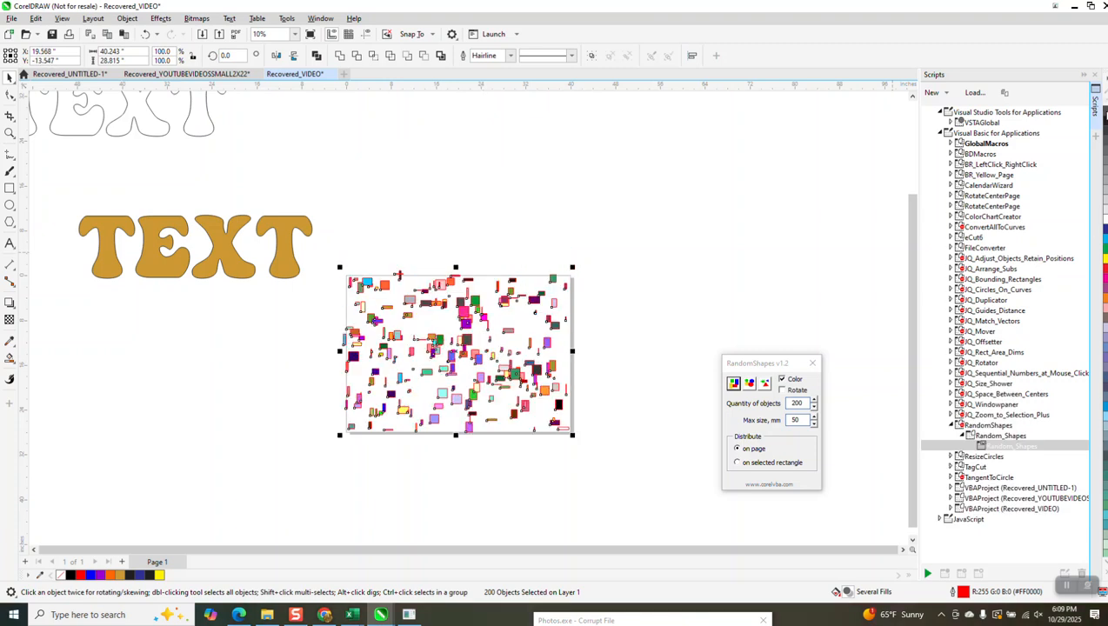
# Step: Remove the red outlines from all the random rectangles, keeping their colour fills
pyautogui.click(1104, 120)
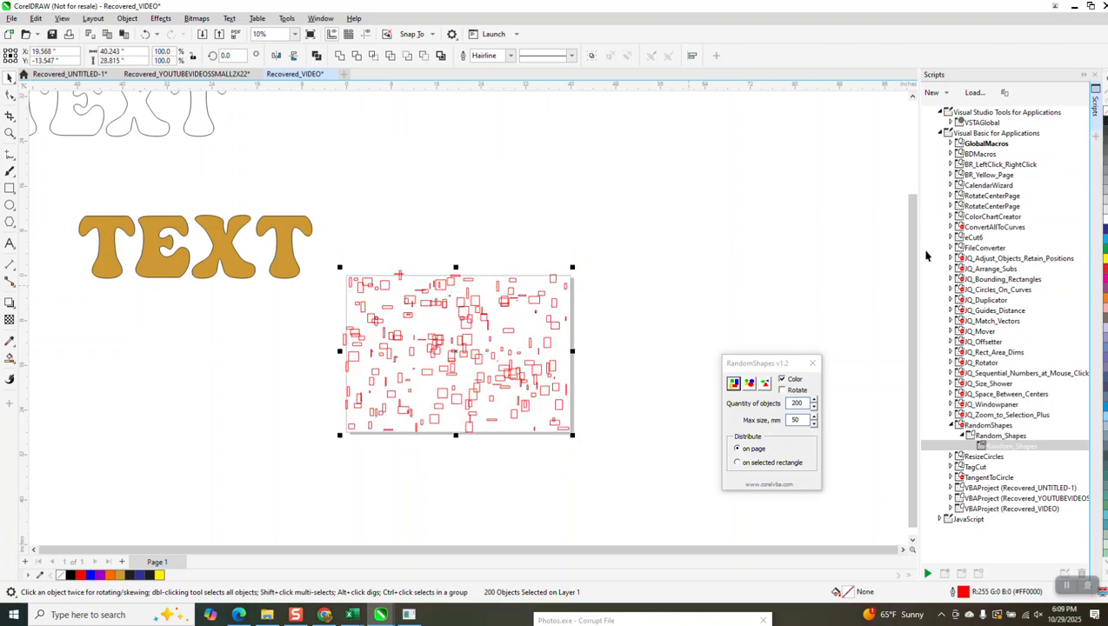
pyautogui.click(145, 34)
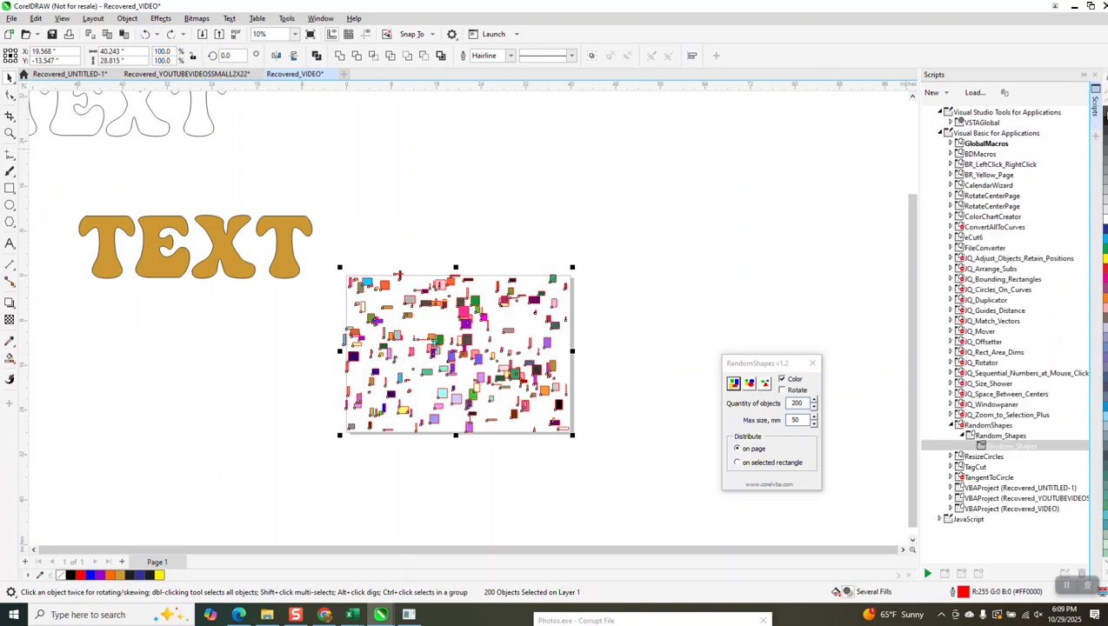
pyautogui.rightClick(1106, 104)
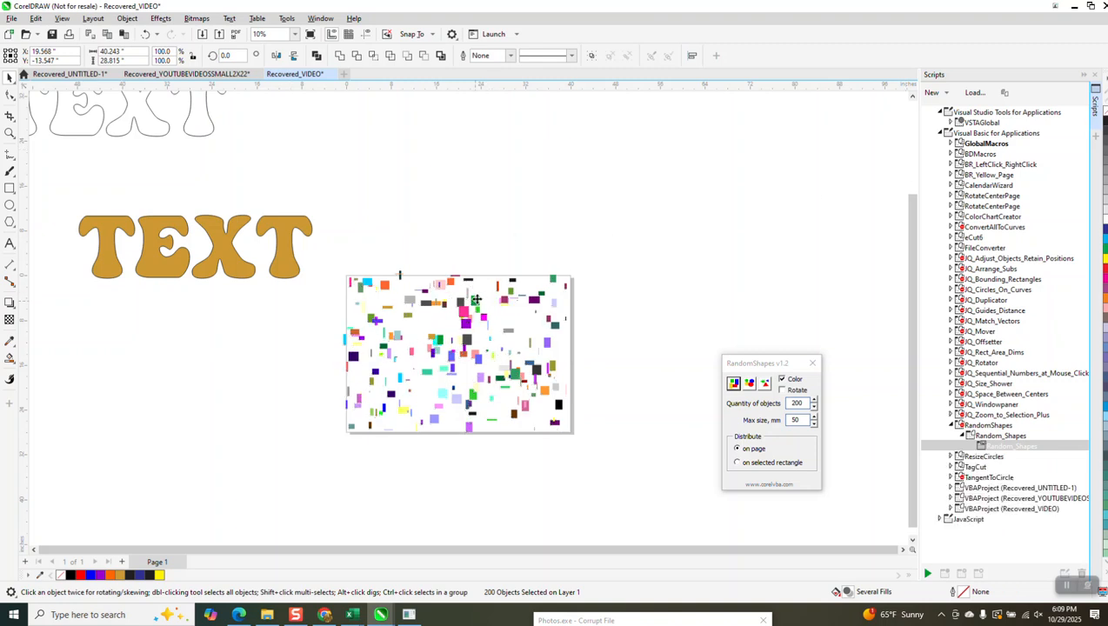
# Step: Select all 200 random rectangles on the page and group them
pyautogui.click(478, 276)
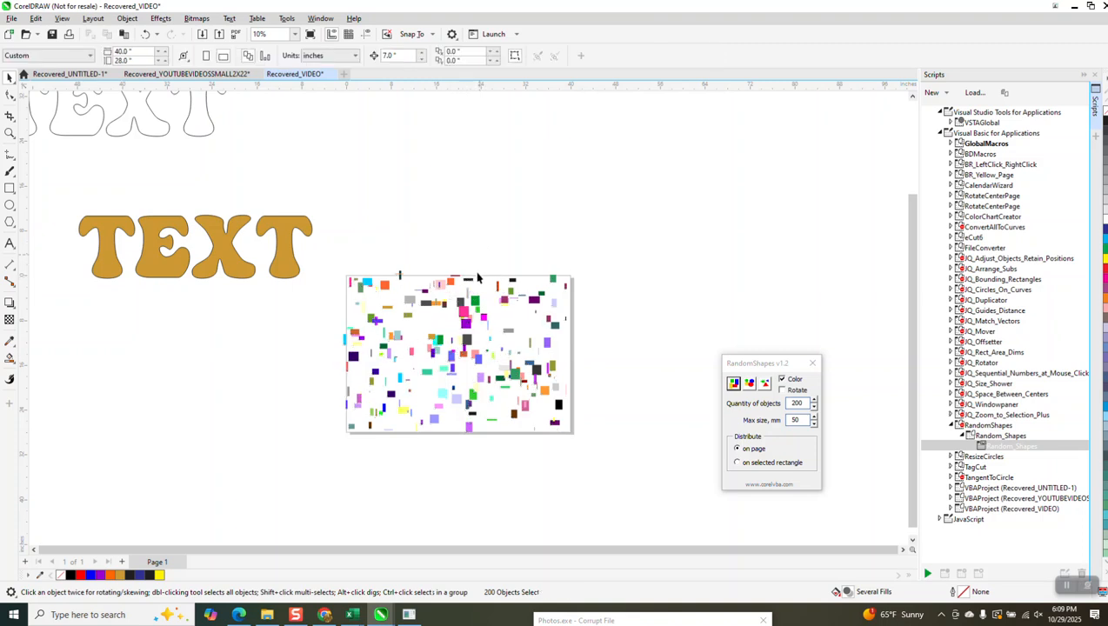
pyautogui.click(468, 278)
pyautogui.moveTo(326, 266); pyautogui.dragTo(633, 474)
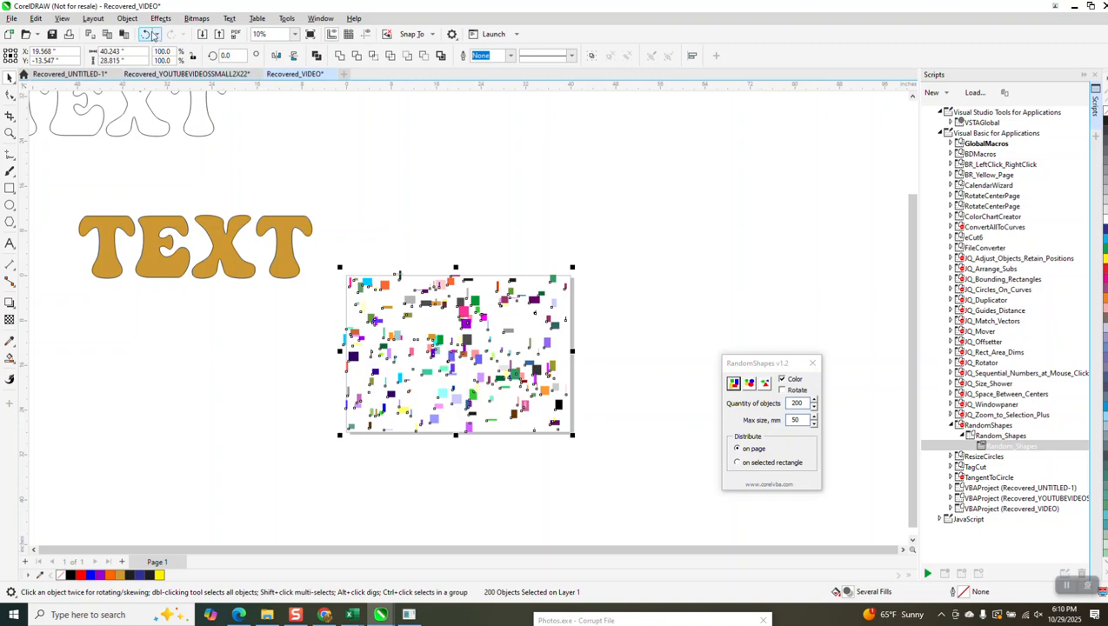
pyautogui.click(126, 18)
pyautogui.moveTo(170, 215)
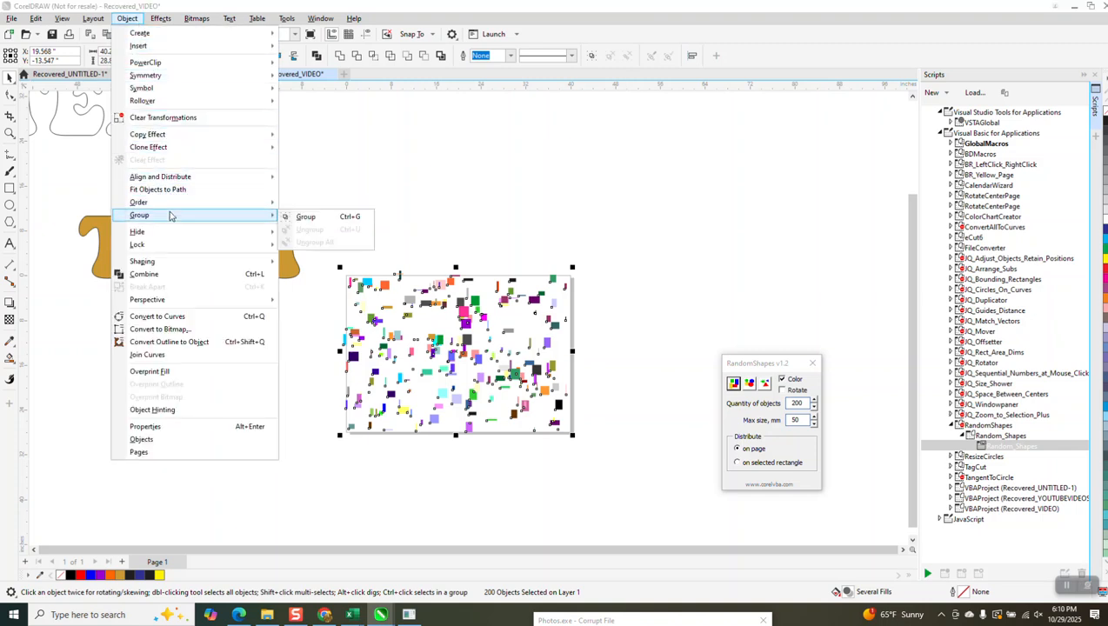
pyautogui.click(294, 217)
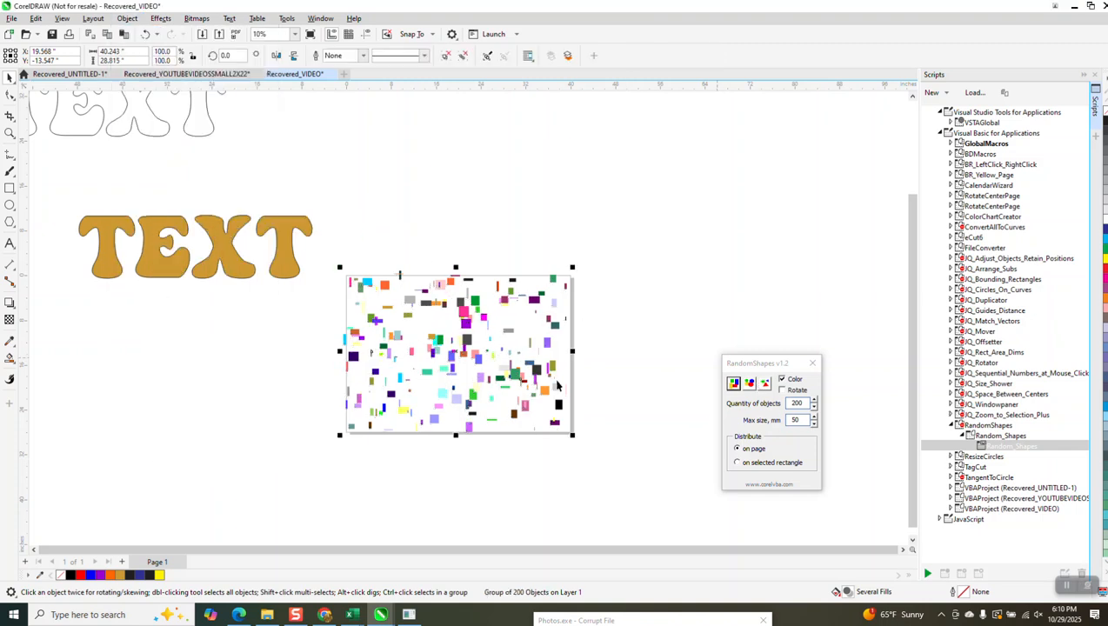
# Step: Squash the rectangle group vertically to a height of 18.501 inches and move the gold TEXT over it
pyautogui.moveTo(456, 267); pyautogui.dragTo(467, 333)
pyautogui.moveTo(295, 267); pyautogui.dragTo(556, 394)
# Step: Try intersecting the gold TEXT with the rectangle group and move the resulting pieces up above the page
pyautogui.moveTo(326, 302); pyautogui.dragTo(616, 470)
pyautogui.click(373, 55)
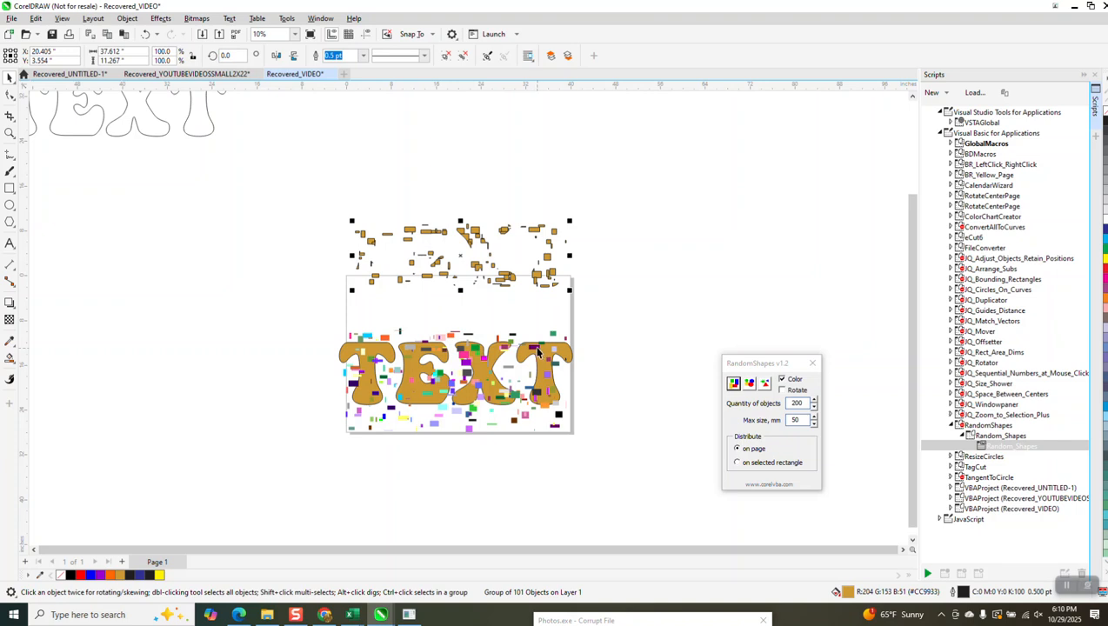
pyautogui.click(536, 349)
pyautogui.press('Up')
pyautogui.click(508, 231)
pyautogui.press('Up')
pyautogui.press('Up')
# Step: Move the rectangle group clear of the gold TEXT, remove the TEXT's fill, and place the group back over it
pyautogui.click(530, 313)
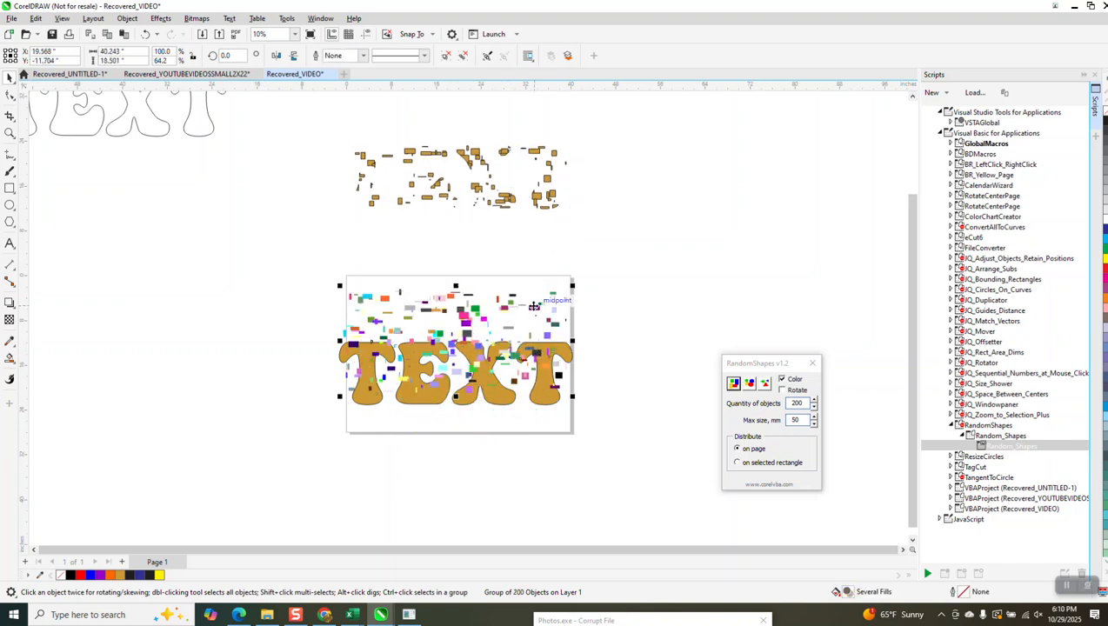
pyautogui.press('Up')
pyautogui.press('Up')
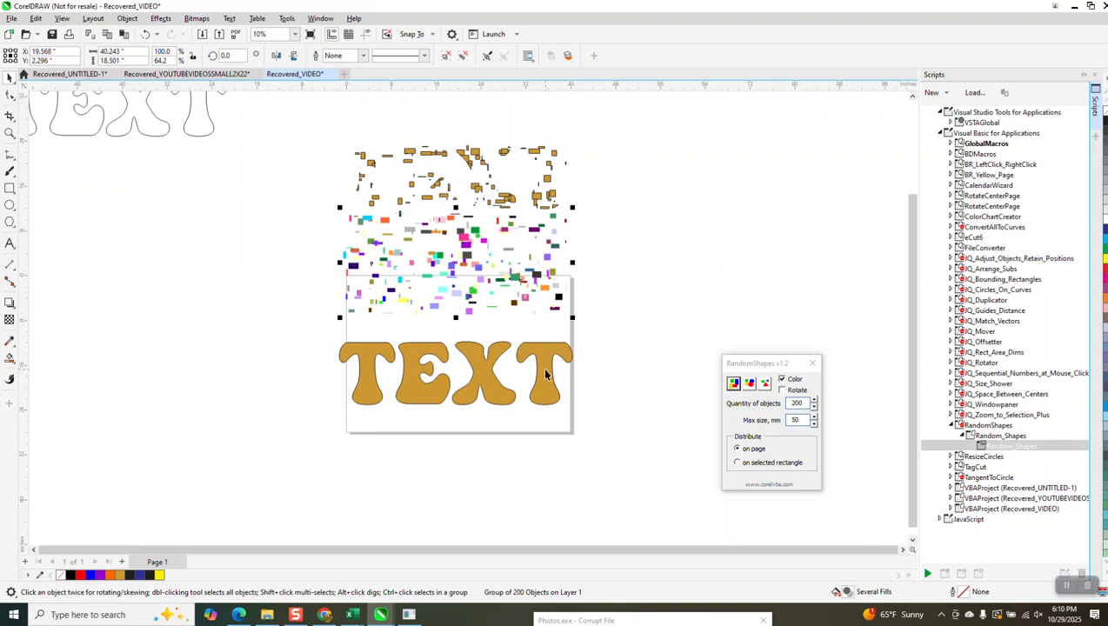
pyautogui.click(543, 367)
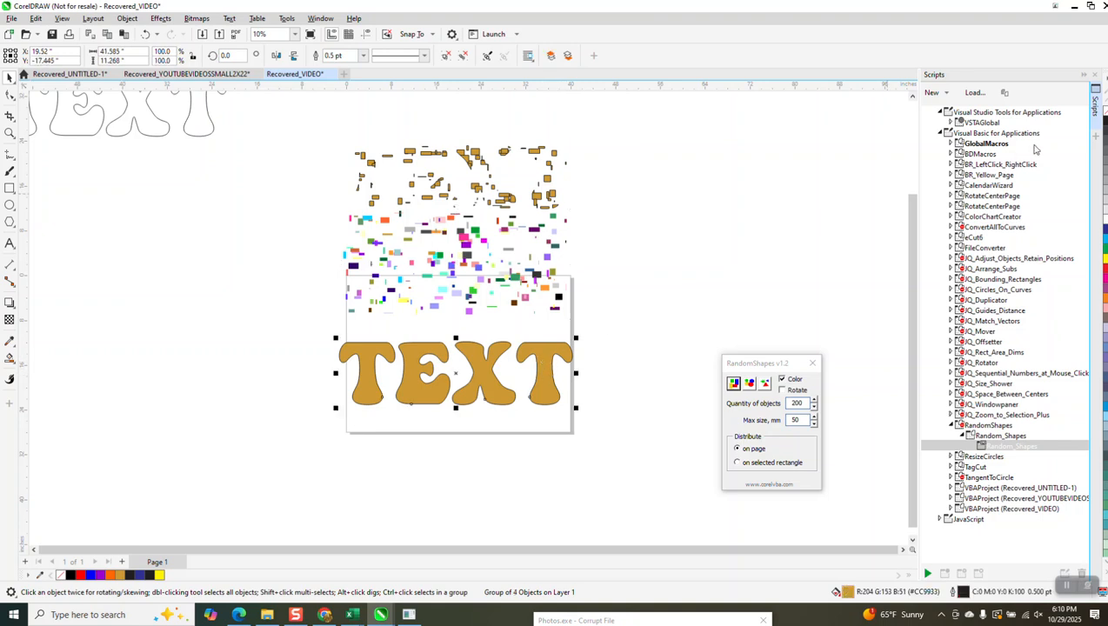
pyautogui.click(1103, 108)
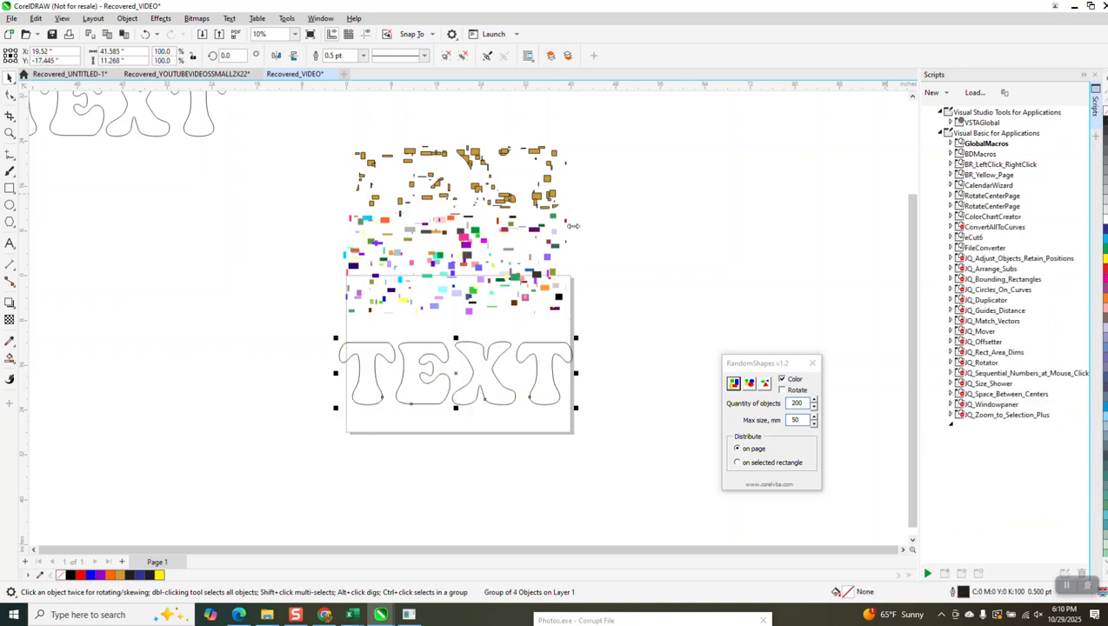
pyautogui.moveTo(477, 273); pyautogui.dragTo(593, 368)
# Step: Try intersecting the unfilled TEXT with the rectangle group, and delete the resulting outlined pieces
pyautogui.moveTo(313, 278); pyautogui.dragTo(628, 448)
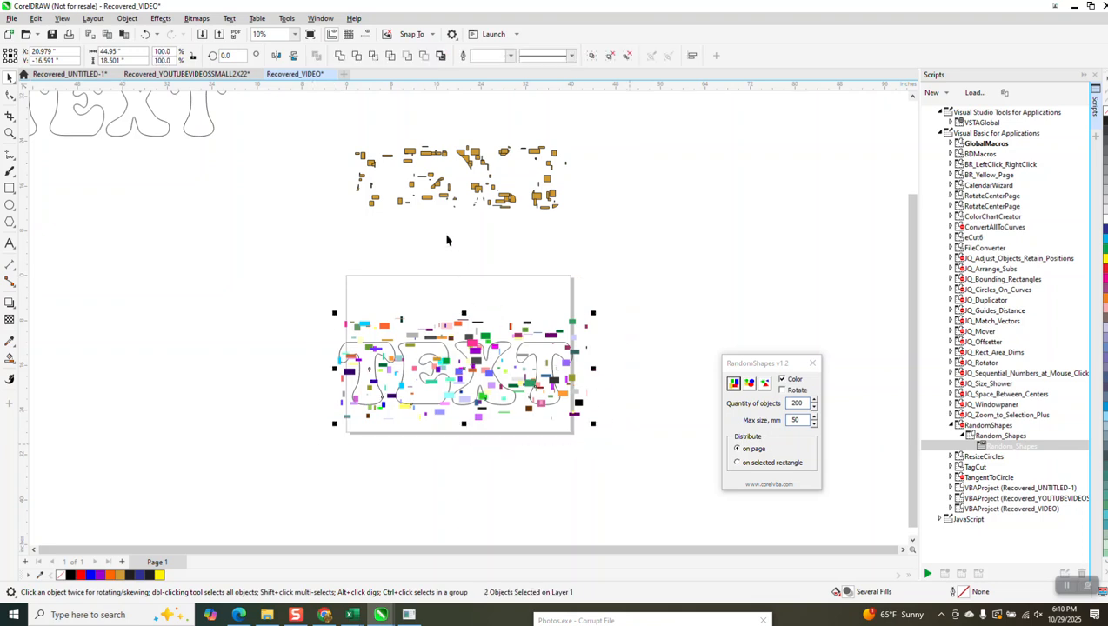
pyautogui.click(373, 58)
pyautogui.press('Up')
pyautogui.press('Up')
pyautogui.press('Up')
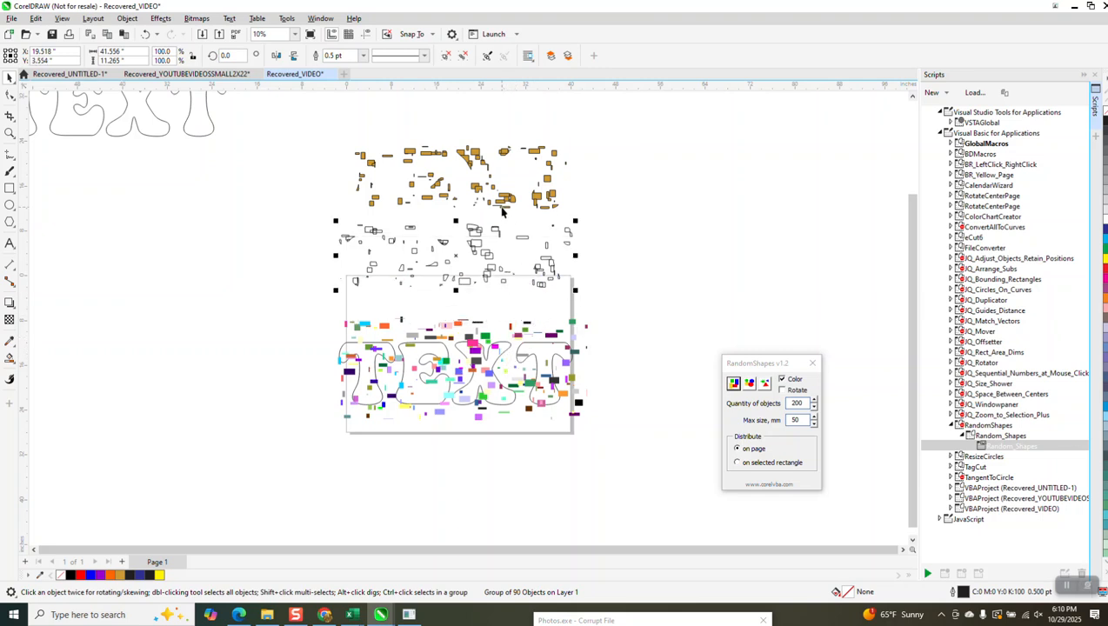
pyautogui.press('Delete')
# Step: Delete the gold intersection pieces and move the TEXT outline straight up above the page
pyautogui.click(503, 204)
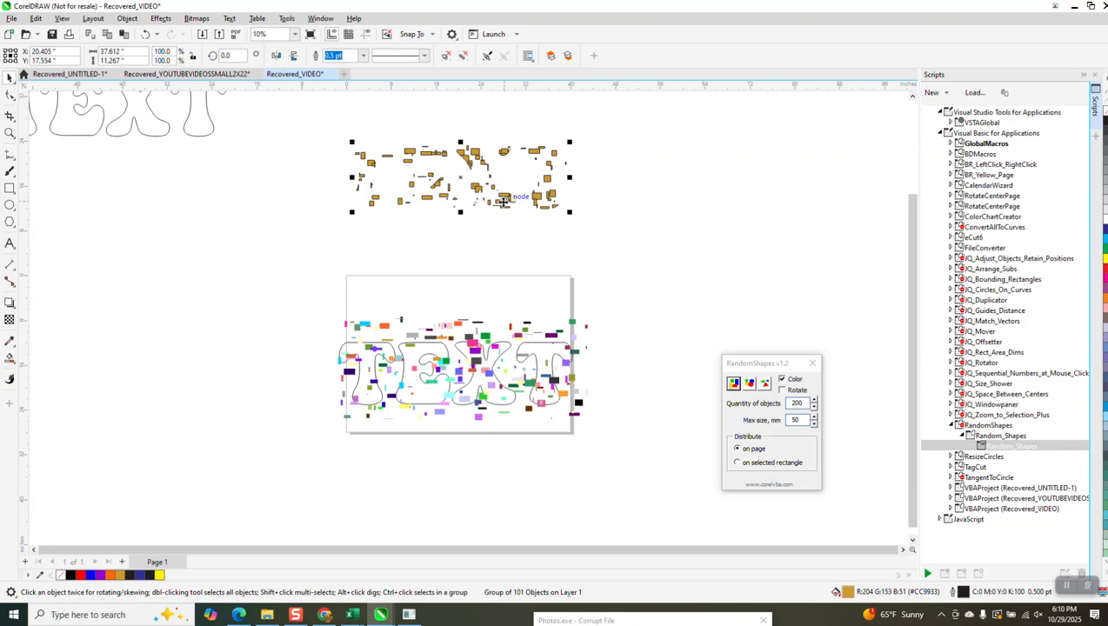
pyautogui.press('Delete')
pyautogui.click(547, 345)
pyautogui.moveTo(547, 341); pyautogui.dragTo(547, 182)
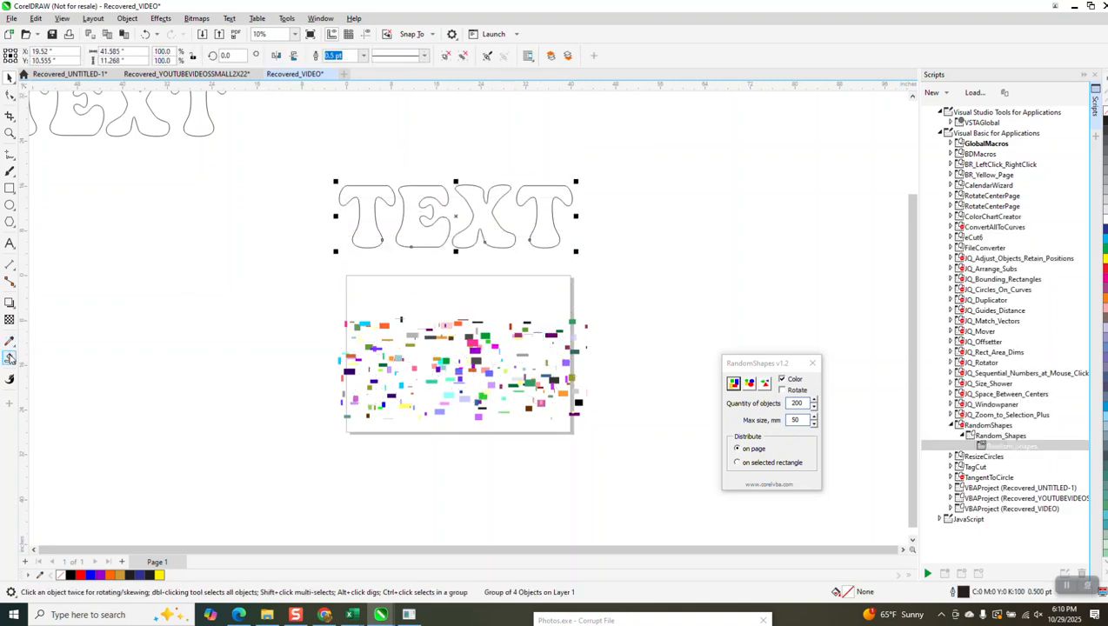
# Step: Smart-fill each letter of the TEXT outline above the page with gold, moving the filled copies down 7 inches
pyautogui.click(9, 358)
pyautogui.click(372, 205)
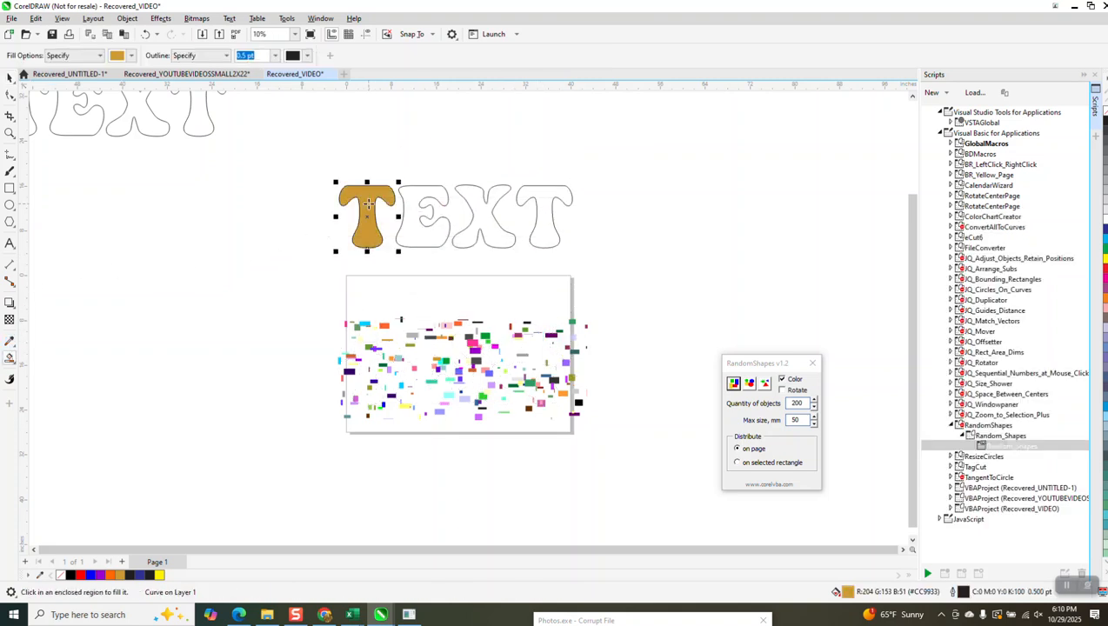
pyautogui.press('Down')
pyautogui.click(471, 229)
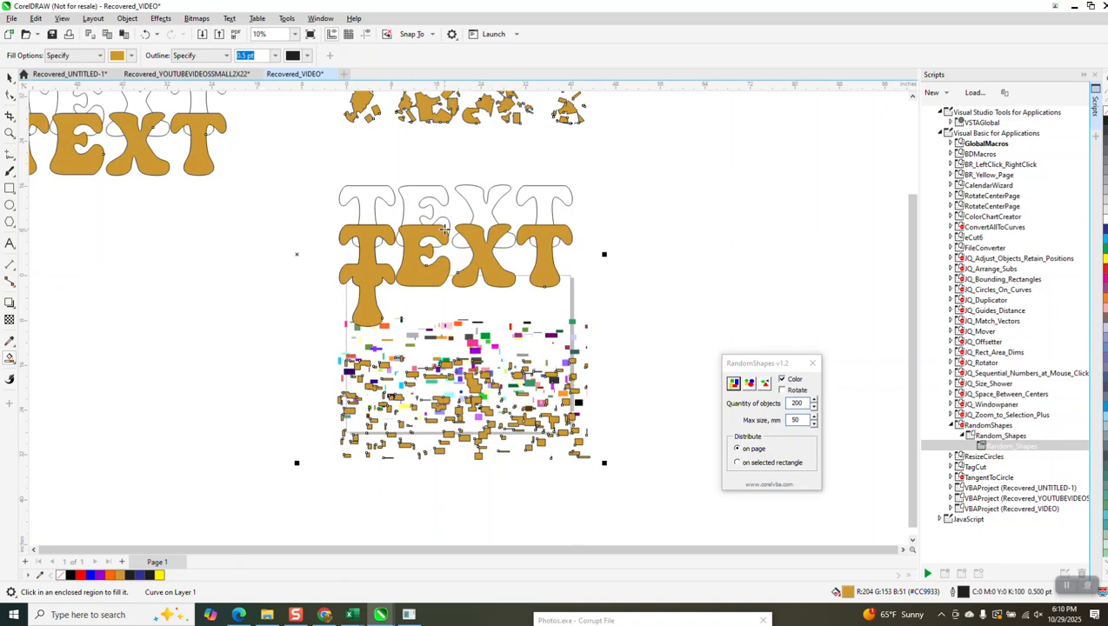
pyautogui.click(145, 34)
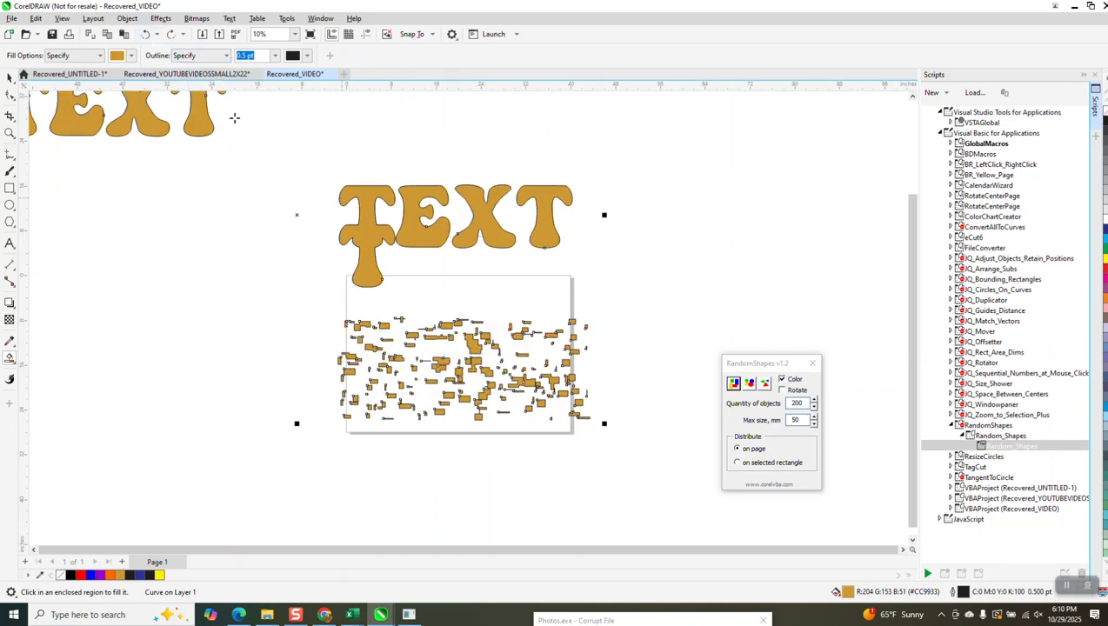
pyautogui.click(146, 34)
pyautogui.click(413, 238)
pyautogui.press('Down')
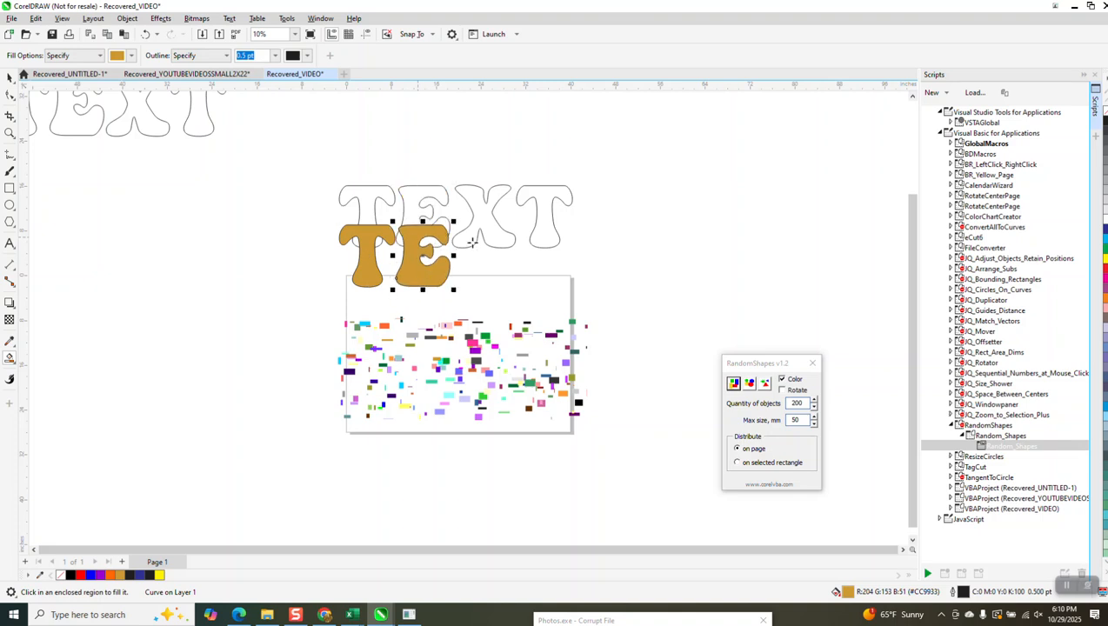
pyautogui.click(488, 228)
pyautogui.click(555, 235)
# Step: Group the four gold letter copies and move the group down over the random rectangles
pyautogui.press('space')
pyautogui.moveTo(326, 213); pyautogui.dragTo(598, 310)
pyautogui.hotkey('ctrl', 'g')
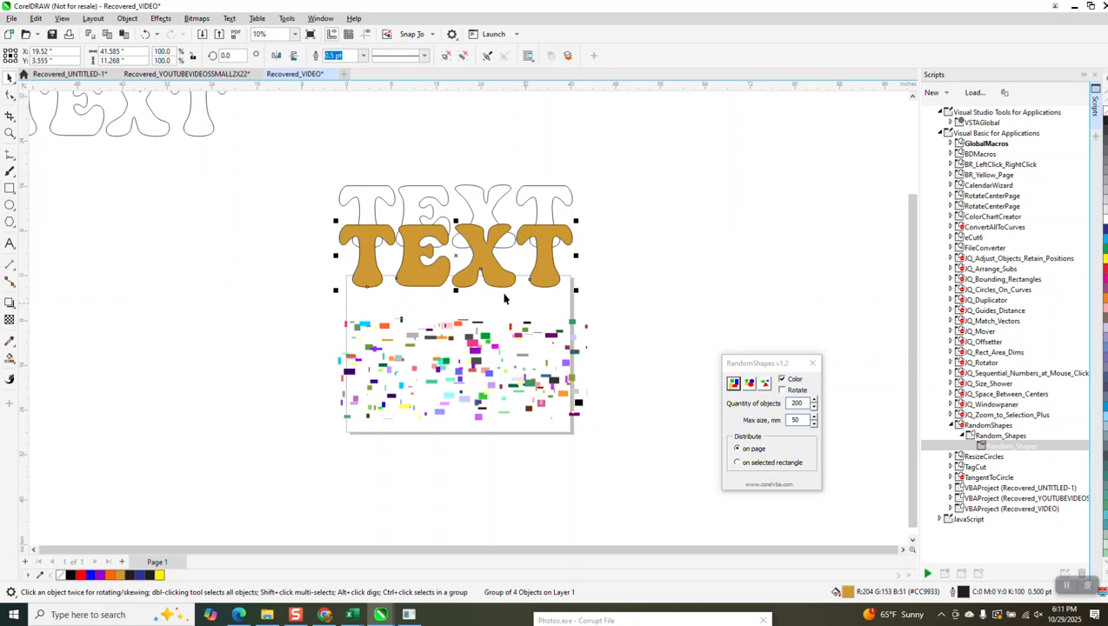
pyautogui.moveTo(496, 276); pyautogui.dragTo(500, 386)
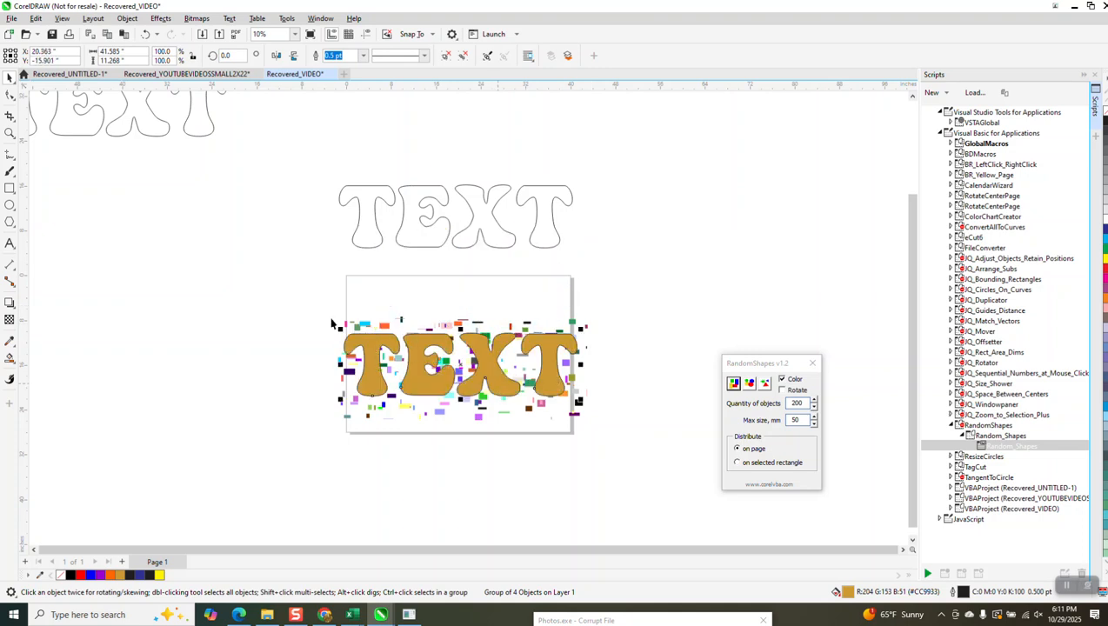
# Step: Intersect the gold letters with the rectangle group and move the resulting coloured pieces up 21 inches
pyautogui.moveTo(404, 373); pyautogui.dragTo(665, 464)
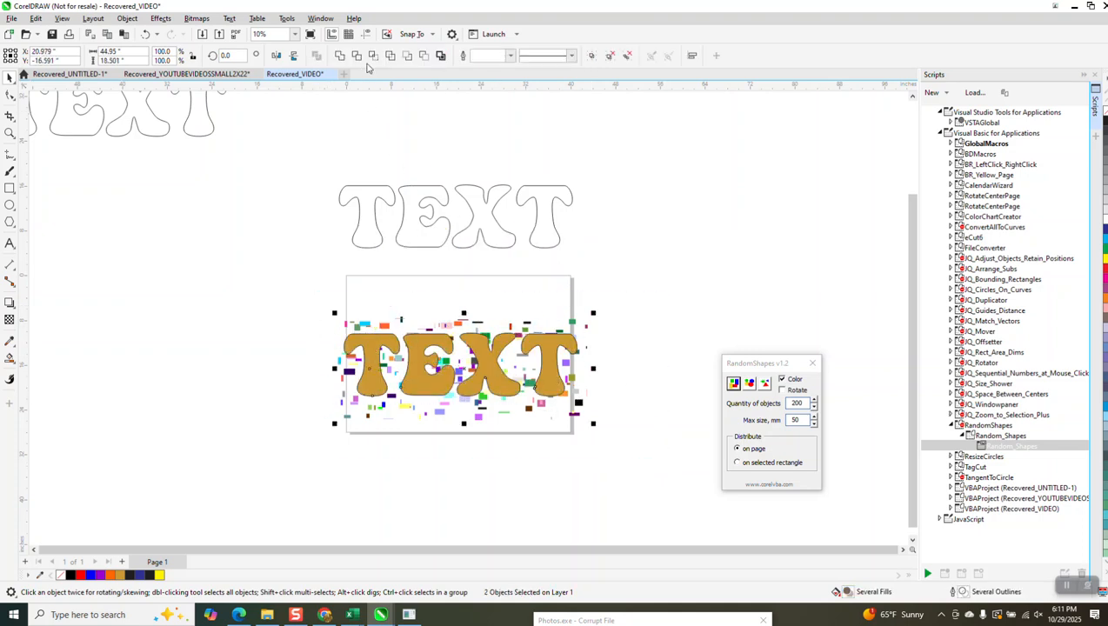
pyautogui.press('Up')
pyautogui.press('Up')
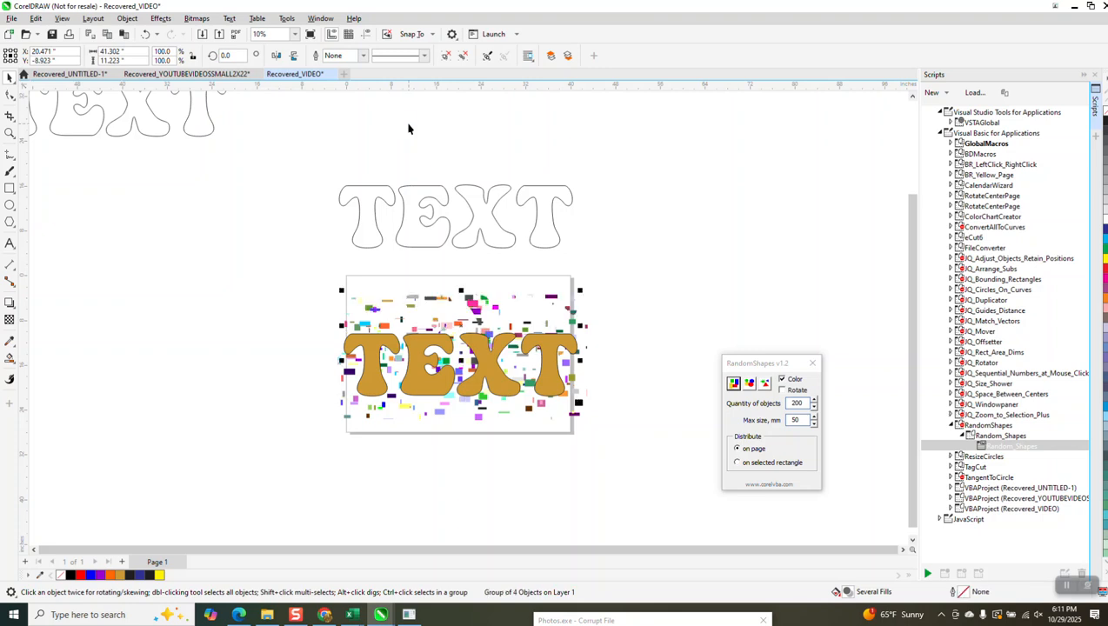
pyautogui.press('Up')
pyautogui.press('Up')
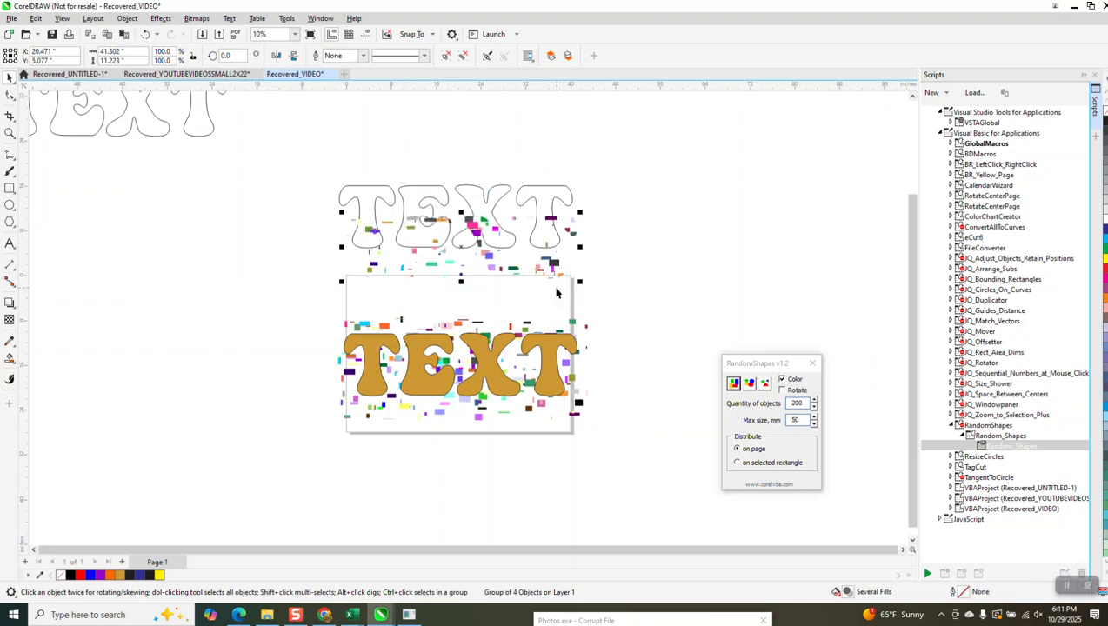
# Step: Move the coloured pieces another 21 inches up and place the letter group, with its gold fill removed, 42 inches up over them
pyautogui.press('Up')
pyautogui.press('Up')
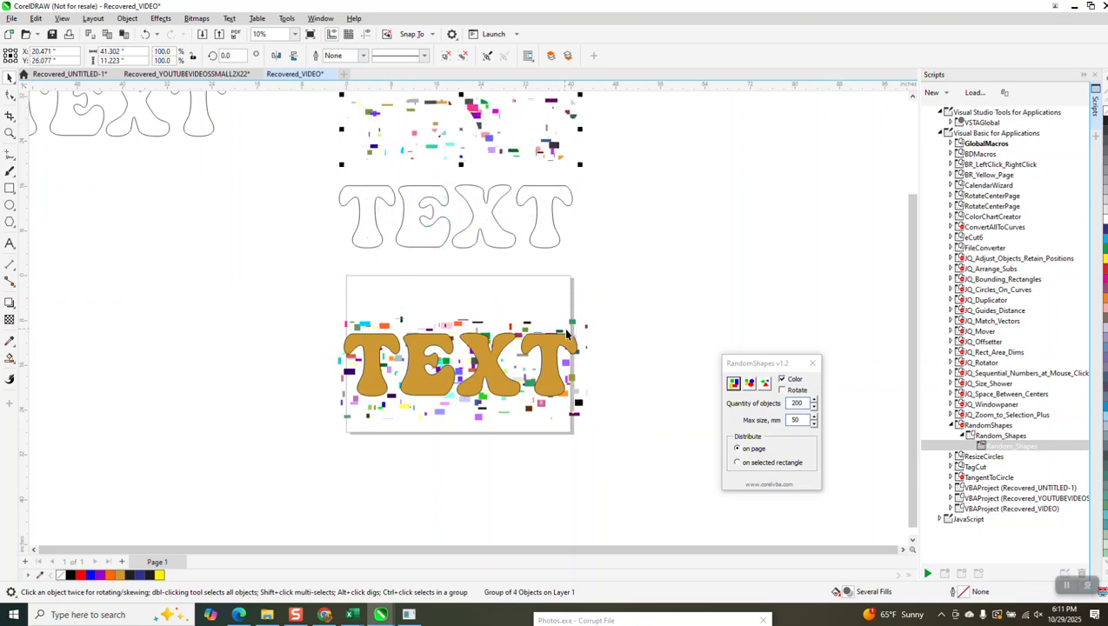
pyautogui.click(561, 343)
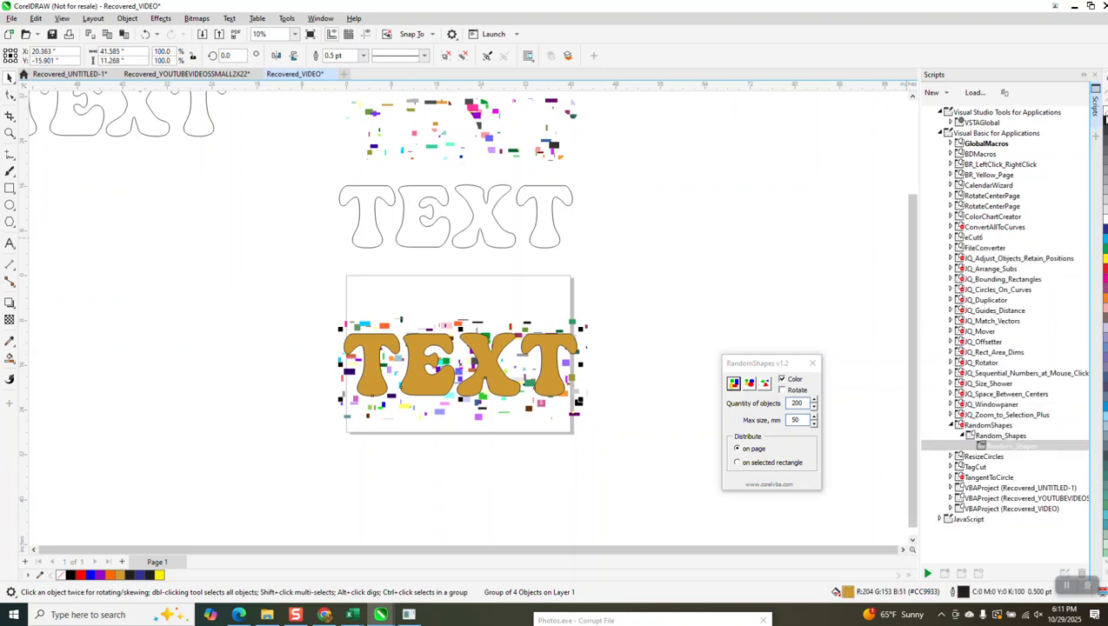
pyautogui.click(1105, 90)
pyautogui.press('Up')
pyautogui.press('Up')
pyautogui.press('Up')
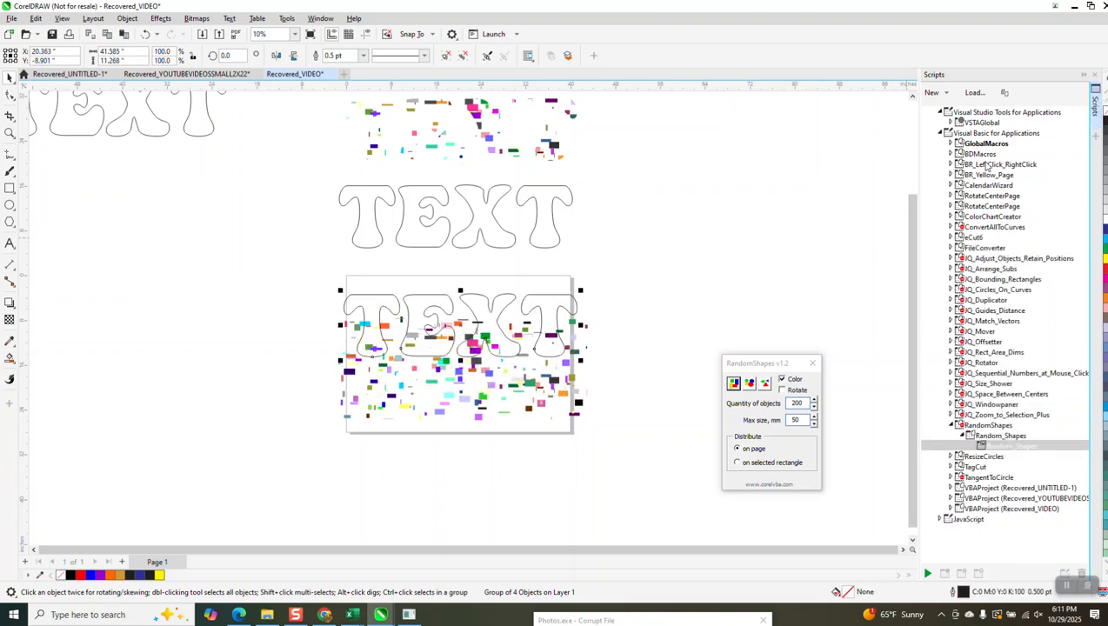
pyautogui.press('Up')
pyautogui.press('Up')
pyautogui.press('Up')
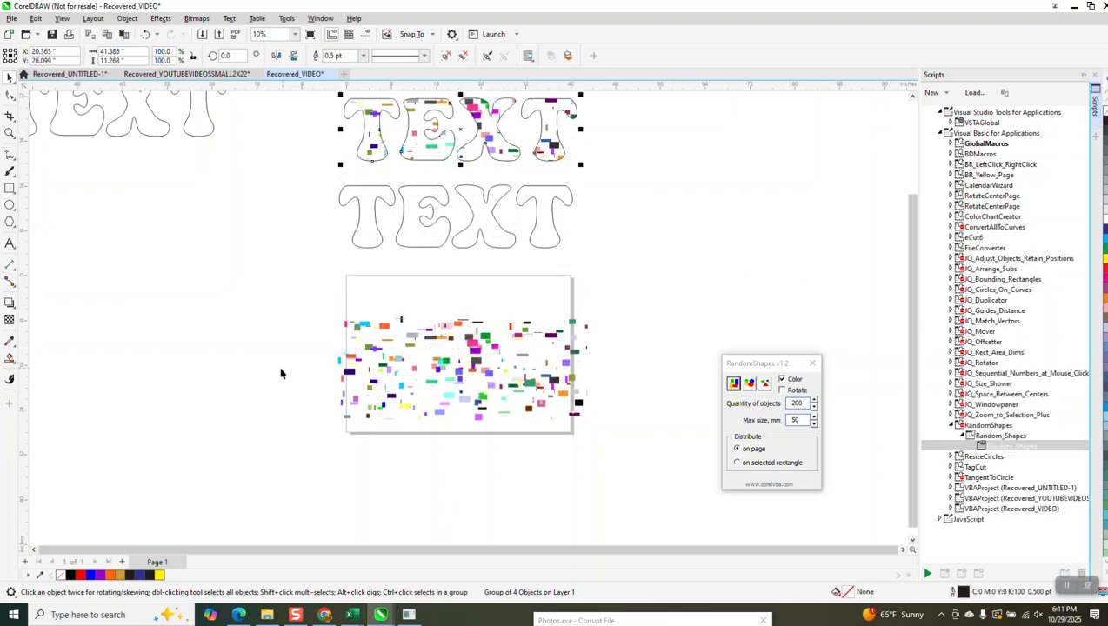
# Step: Examine the coloured pieces inside the TEXT outline and the random rectangles remaining on the page
pyautogui.scroll(-1, 282, 371)
pyautogui.click(9, 132)
pyautogui.moveTo(315, 124); pyautogui.dragTo(588, 210)
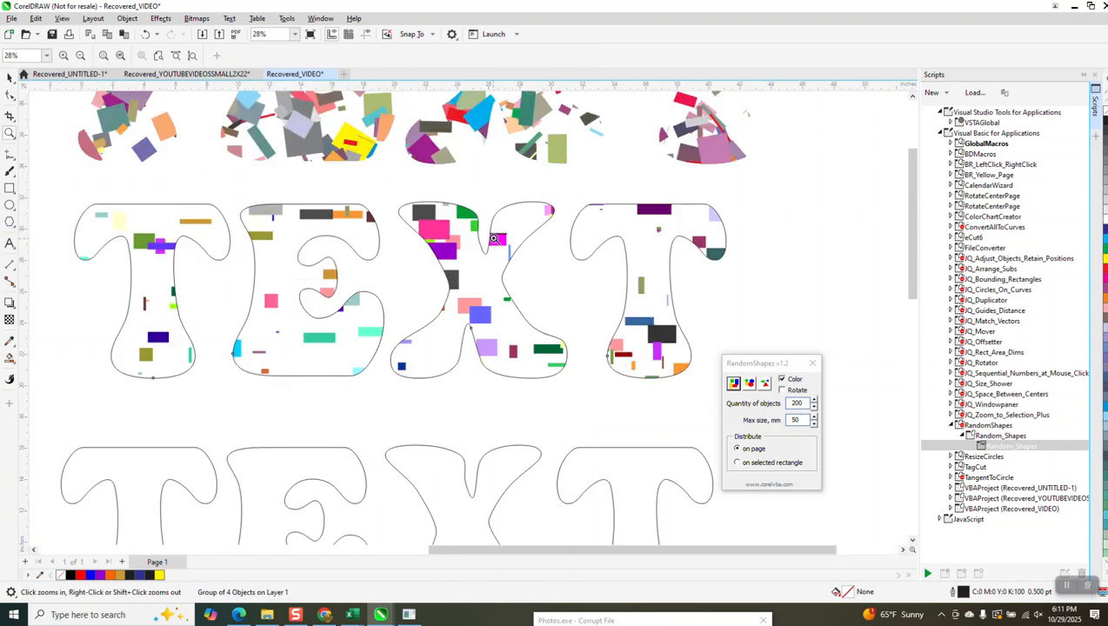
pyautogui.scroll(-4, 491, 235)
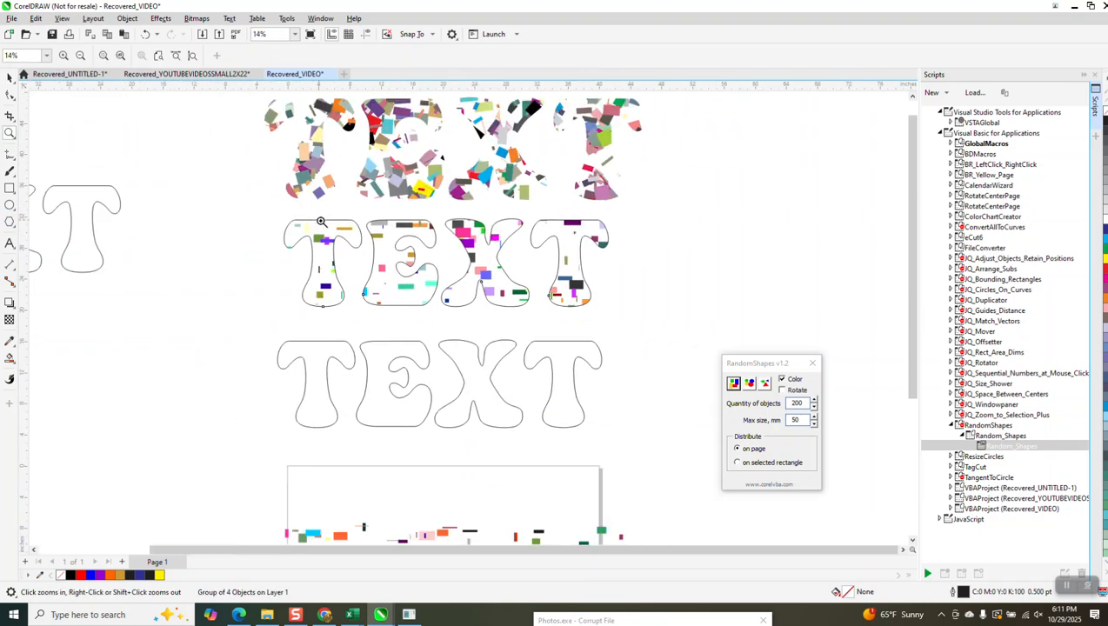
pyautogui.scroll(-3, 319, 221)
pyautogui.click(13, 82)
pyautogui.moveTo(272, 385); pyautogui.dragTo(529, 515)
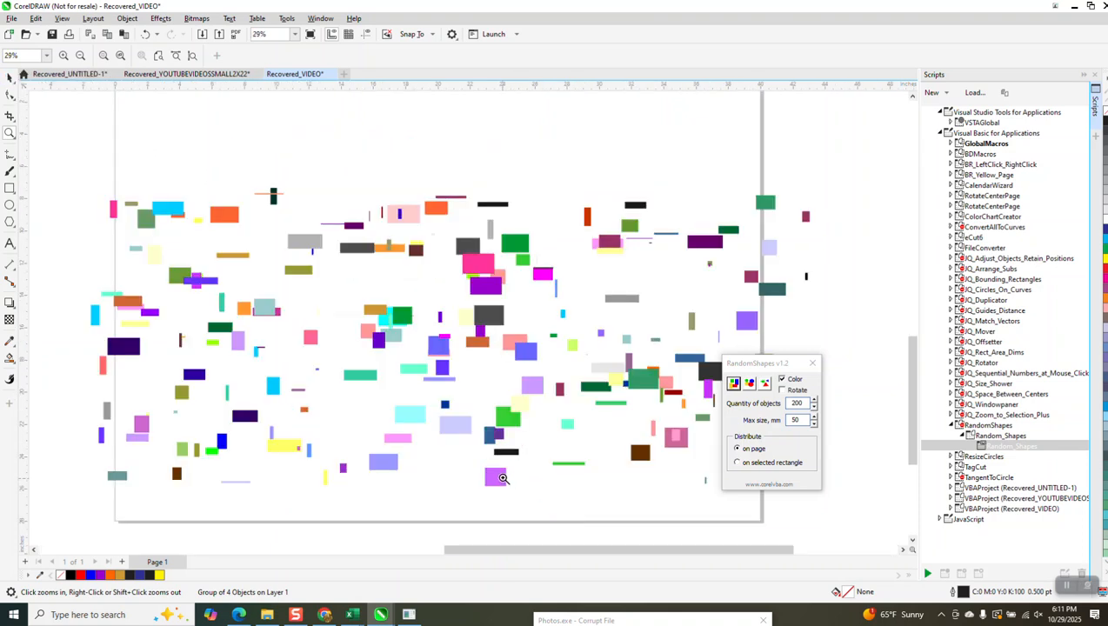
pyautogui.scroll(-2, 430, 397)
# Step: Delete the group of 200 random rectangles from the page
pyautogui.press('Escape')
pyautogui.press('space')
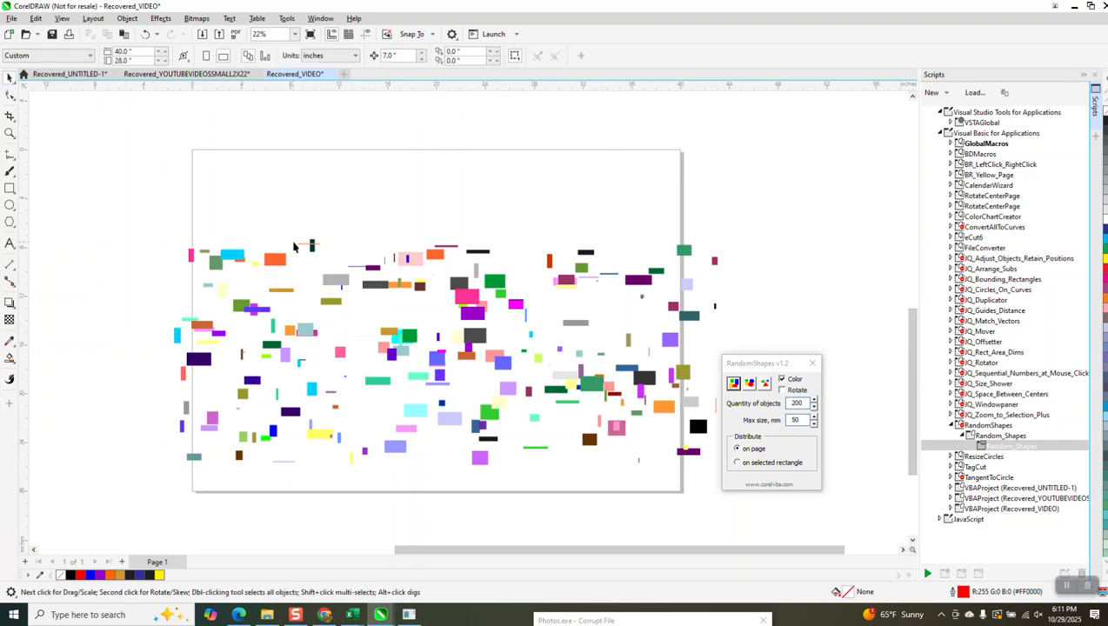
pyautogui.click(378, 287)
pyautogui.press('Delete')
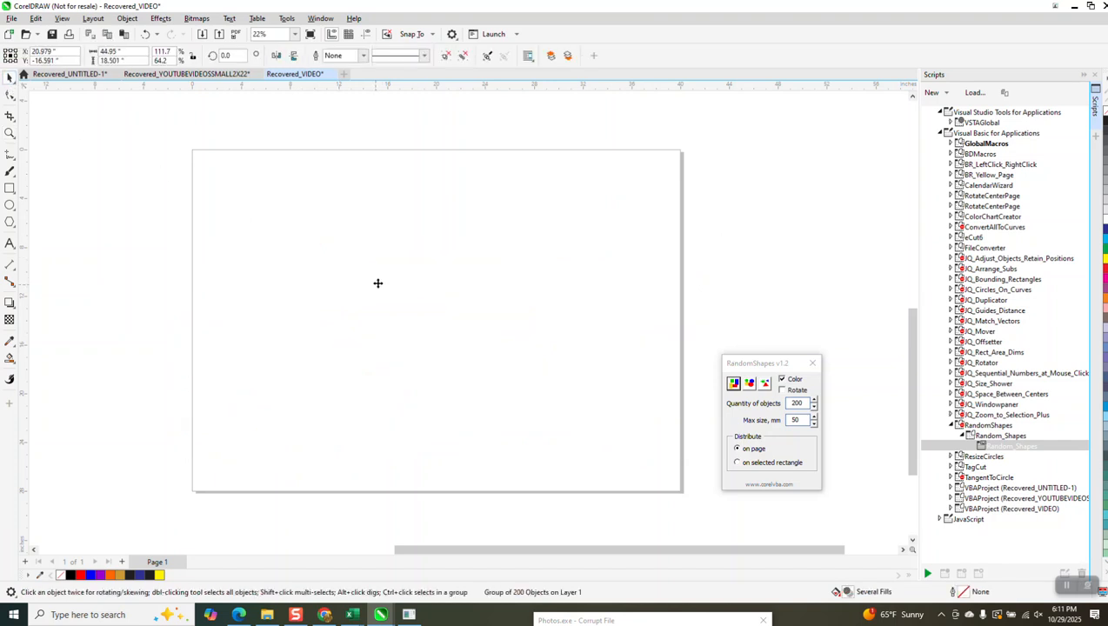
# Step: Set the RandomShapes quantity to 600 objects and generate coloured rectangles distributed on page
pyautogui.moveTo(752, 365); pyautogui.dragTo(726, 245)
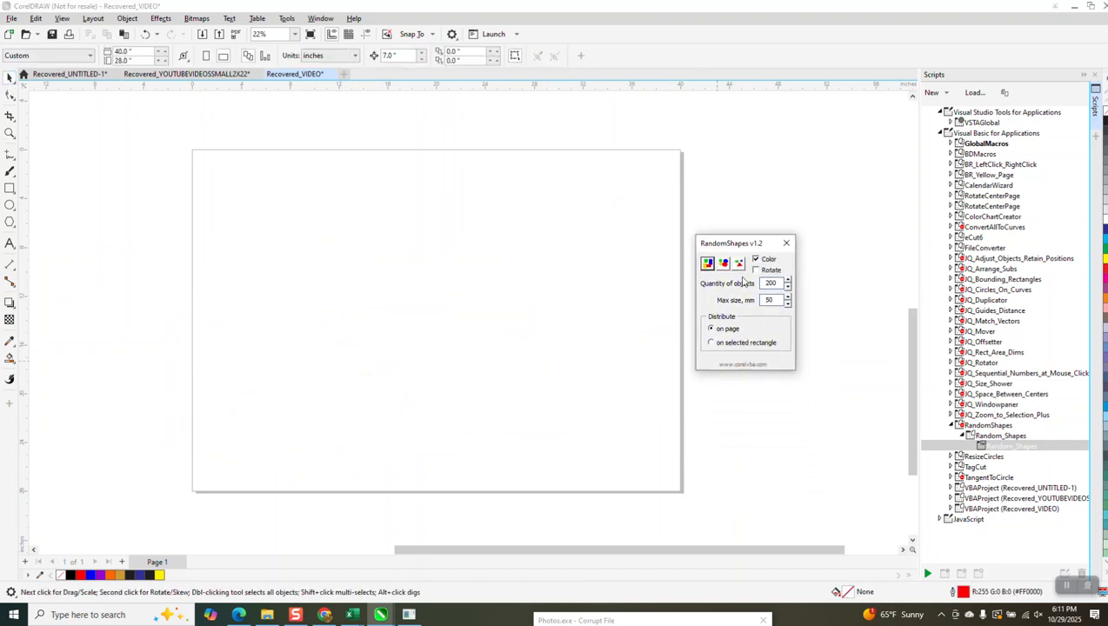
pyautogui.doubleClick(780, 283)
pyautogui.click(709, 265)
pyautogui.scroll(-3, 621, 361)
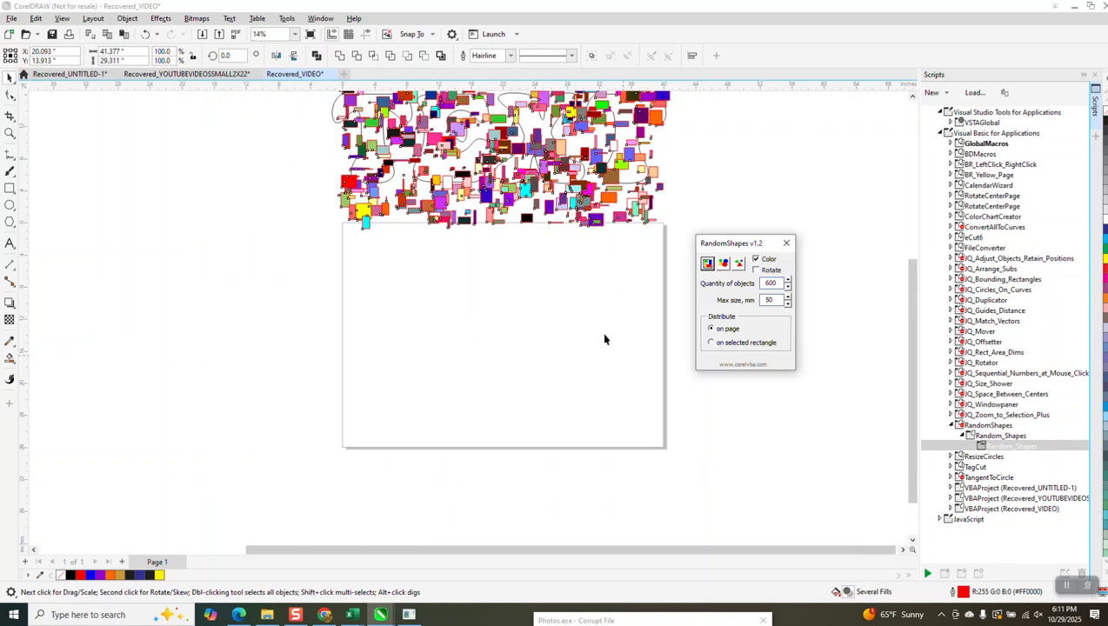
# Step: Try to select the generated rectangles, then undo generating them
pyautogui.moveTo(554, 218); pyautogui.dragTo(538, 247)
pyautogui.moveTo(337, 381); pyautogui.dragTo(433, 234)
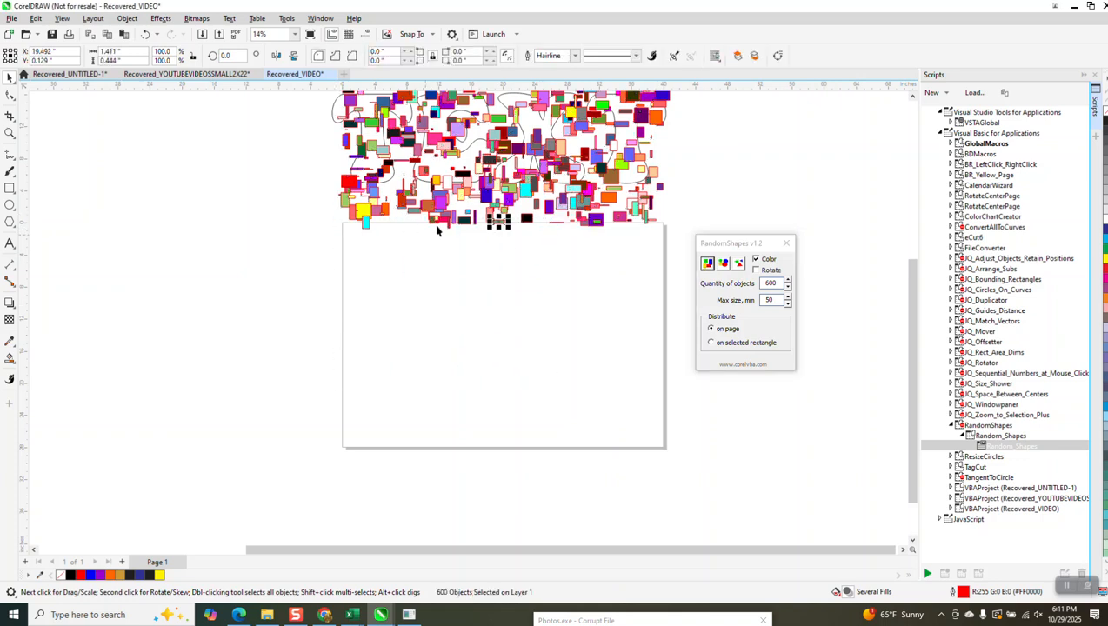
pyautogui.scroll(-1, 442, 287)
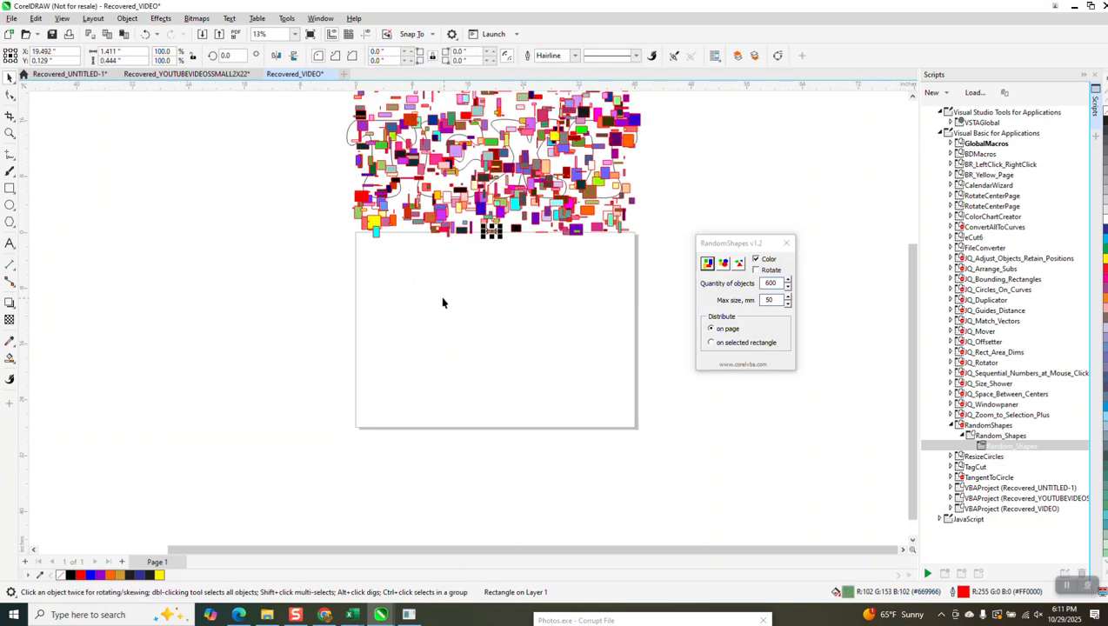
pyautogui.click(145, 34)
# Step: Generate 600 random coloured circles with RandomShapes, then undo them
pyautogui.click(722, 265)
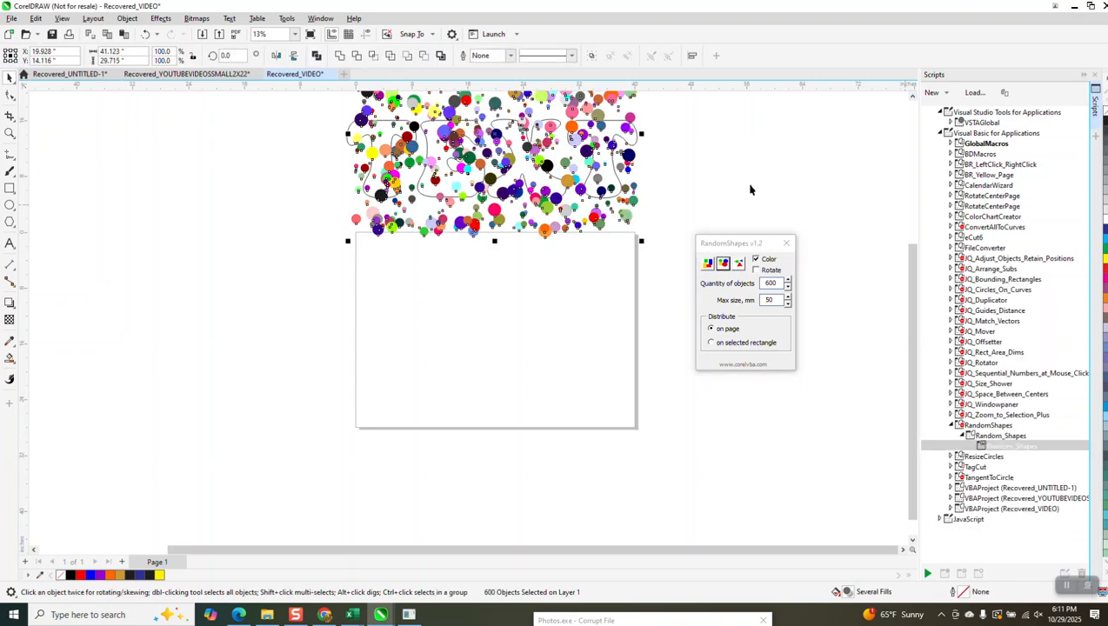
pyautogui.scroll(-1, 534, 260)
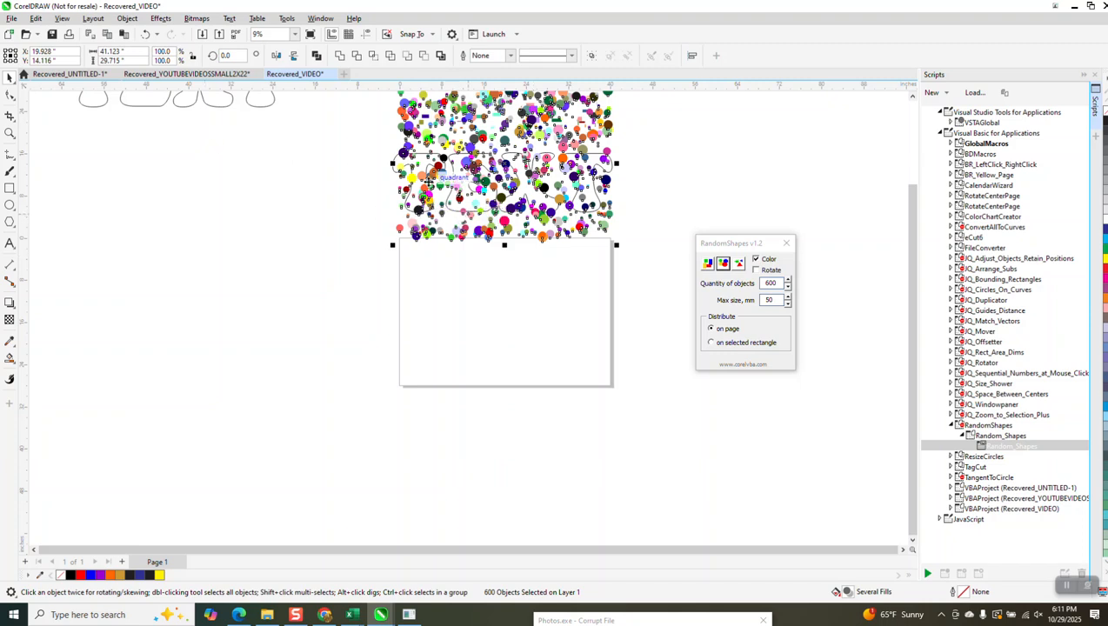
pyautogui.scroll(-1, 393, 235)
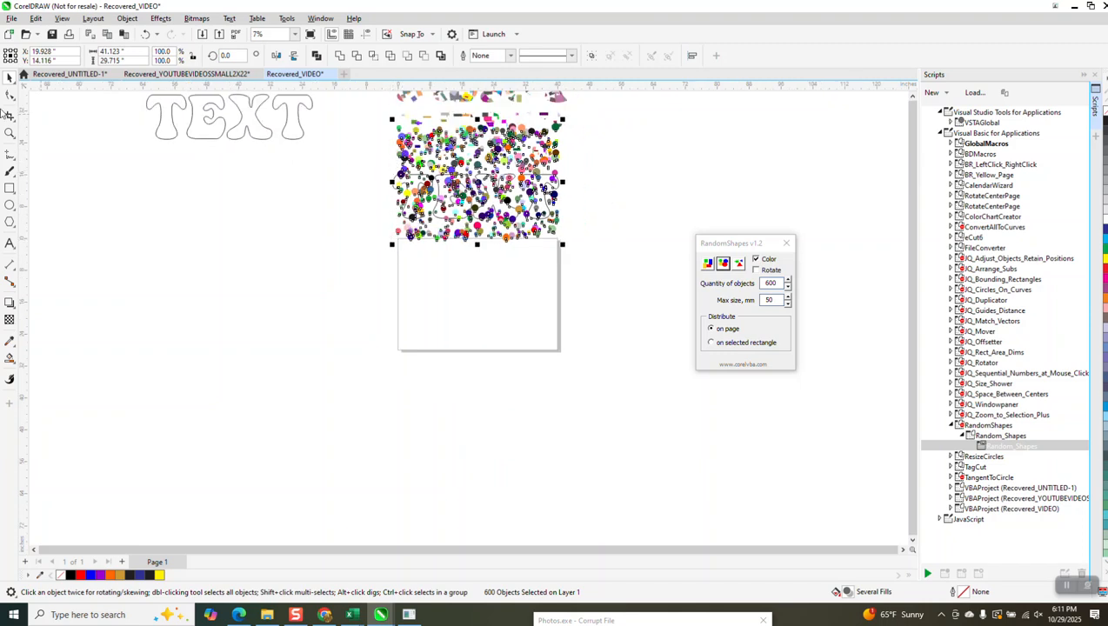
pyautogui.click(146, 34)
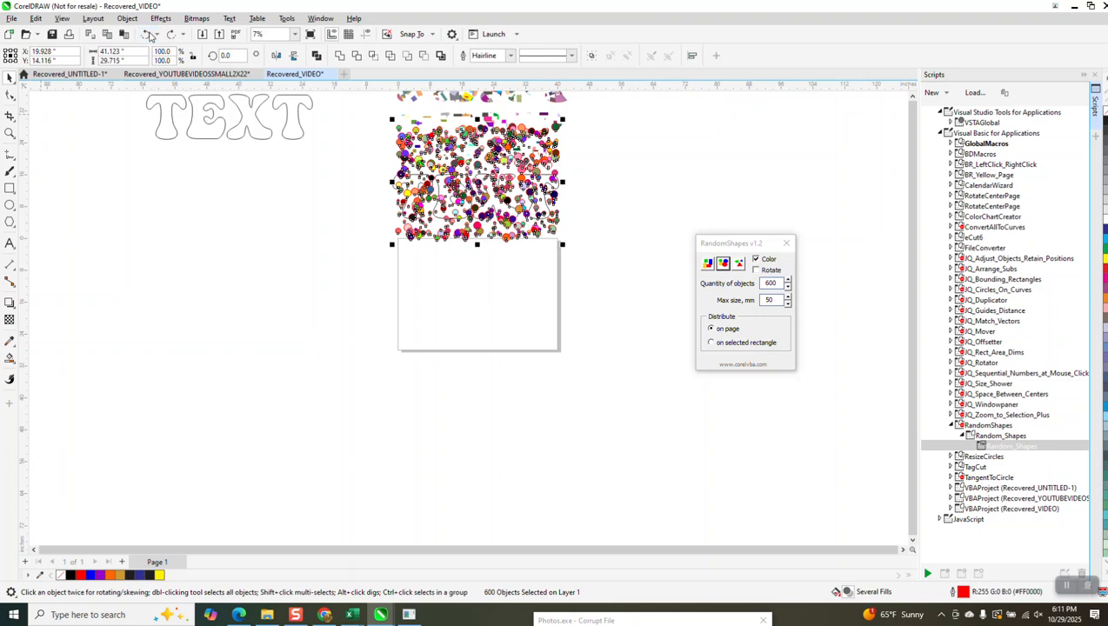
pyautogui.click(145, 33)
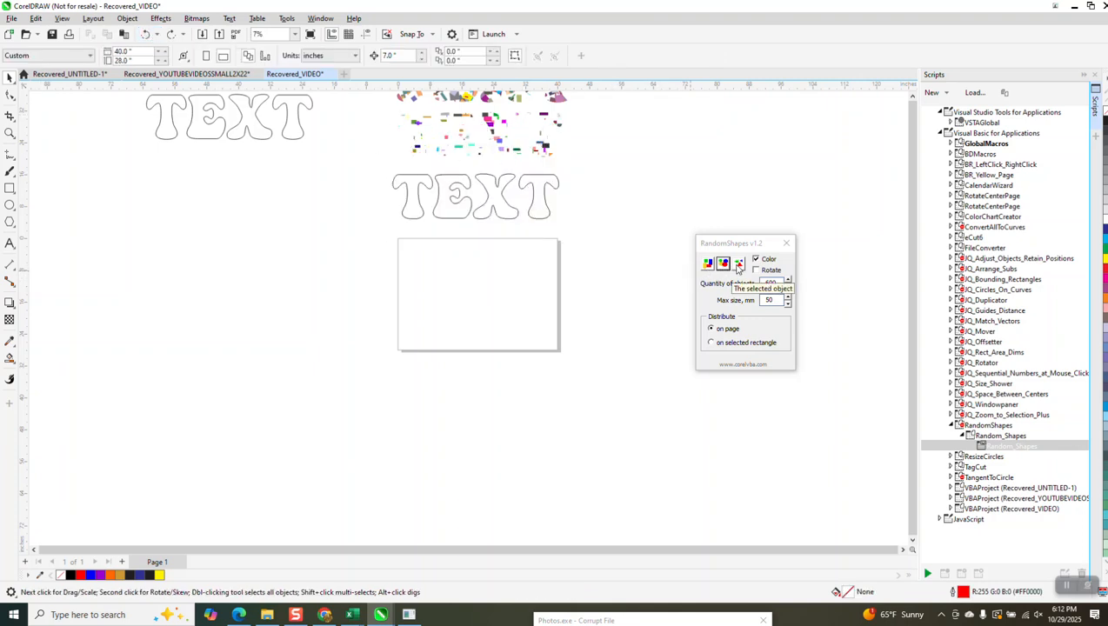
# Step: Draw a three-sided polygon about 14.5 by 12.6 inches beside the page, to its left
pyautogui.click(16, 227)
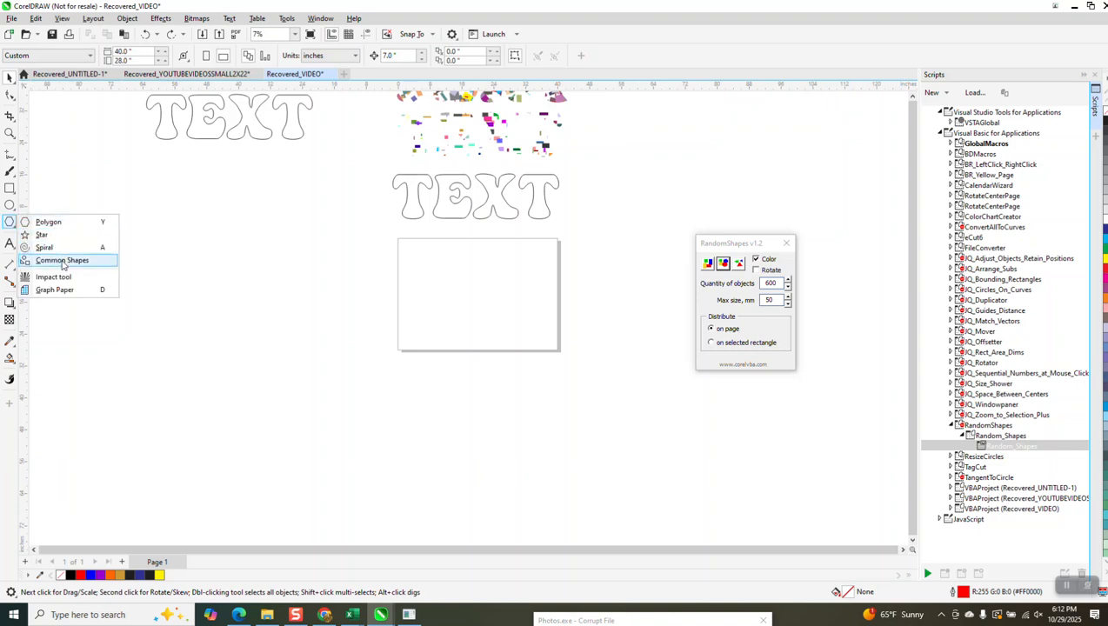
pyautogui.click(39, 222)
pyautogui.moveTo(345, 240); pyautogui.dragTo(281, 296)
pyautogui.click(10, 77)
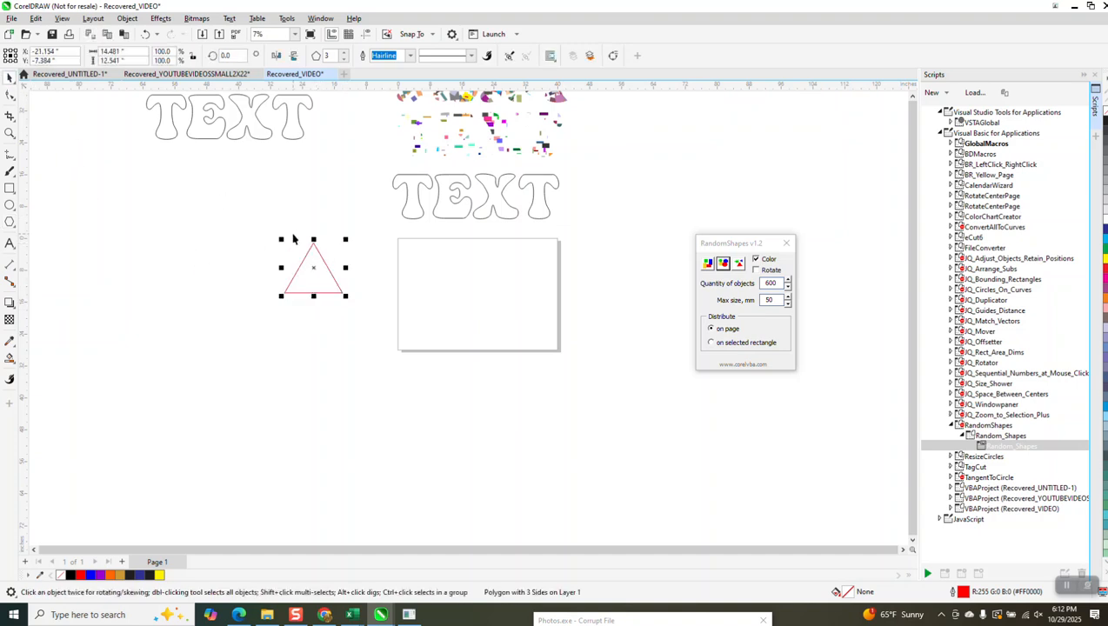
# Step: Duplicate the triangle slightly up and to the right so it overlaps the original, and weld both into one curve
pyautogui.moveTo(320, 267); pyautogui.dragTo(343, 256)
pyautogui.moveTo(259, 218); pyautogui.dragTo(409, 317)
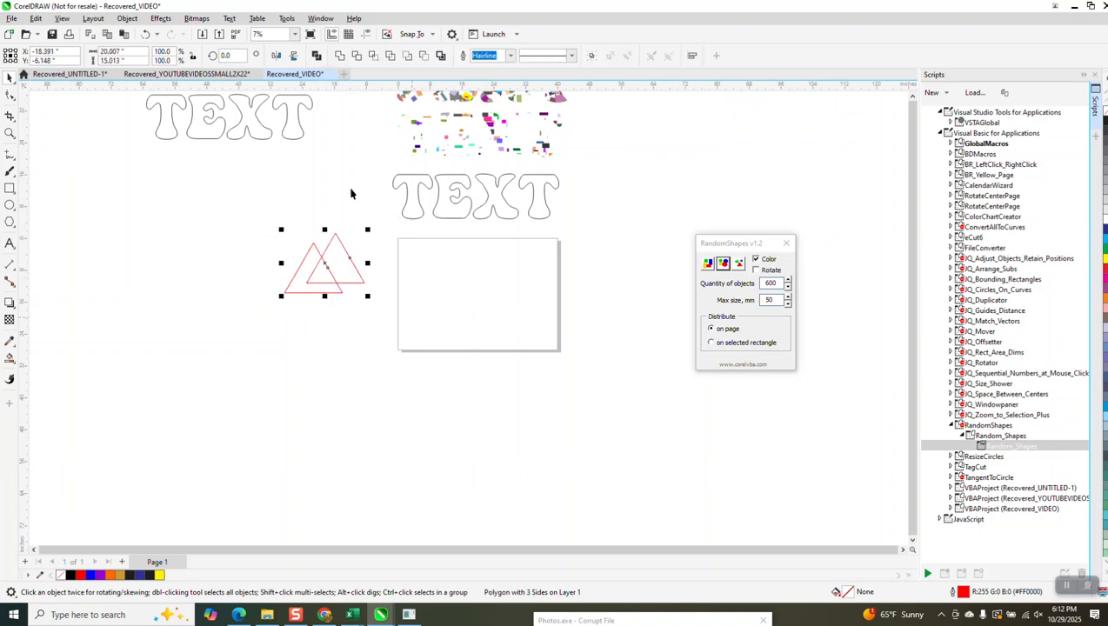
pyautogui.click(341, 56)
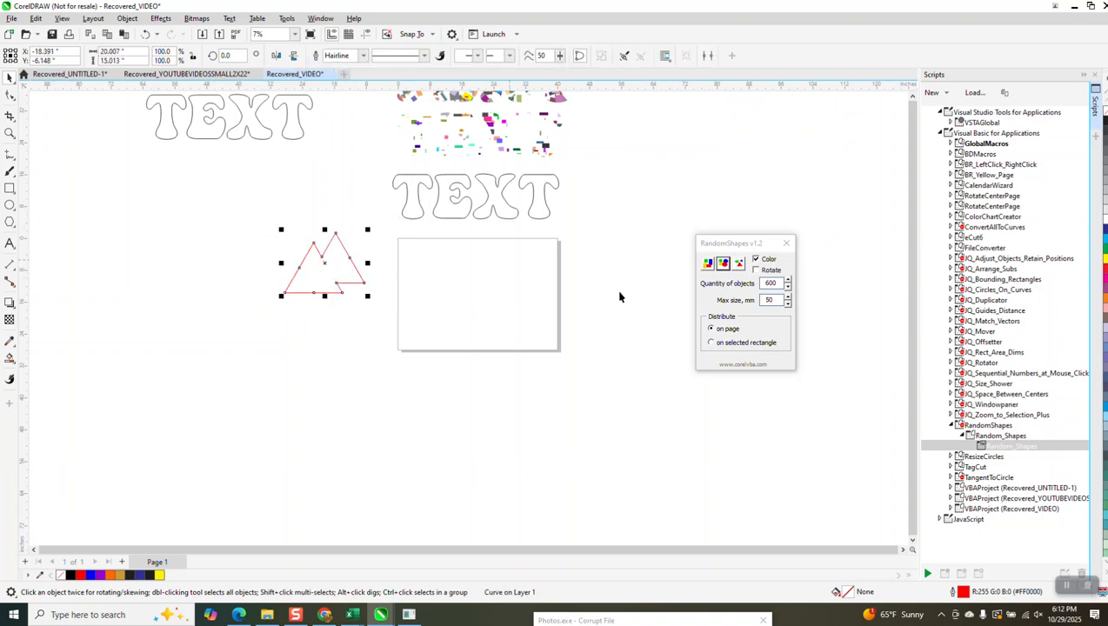
# Step: Generate 600 random coloured copies of the welded triangle shape with the RandomShapes selected-object option
pyautogui.click(739, 264)
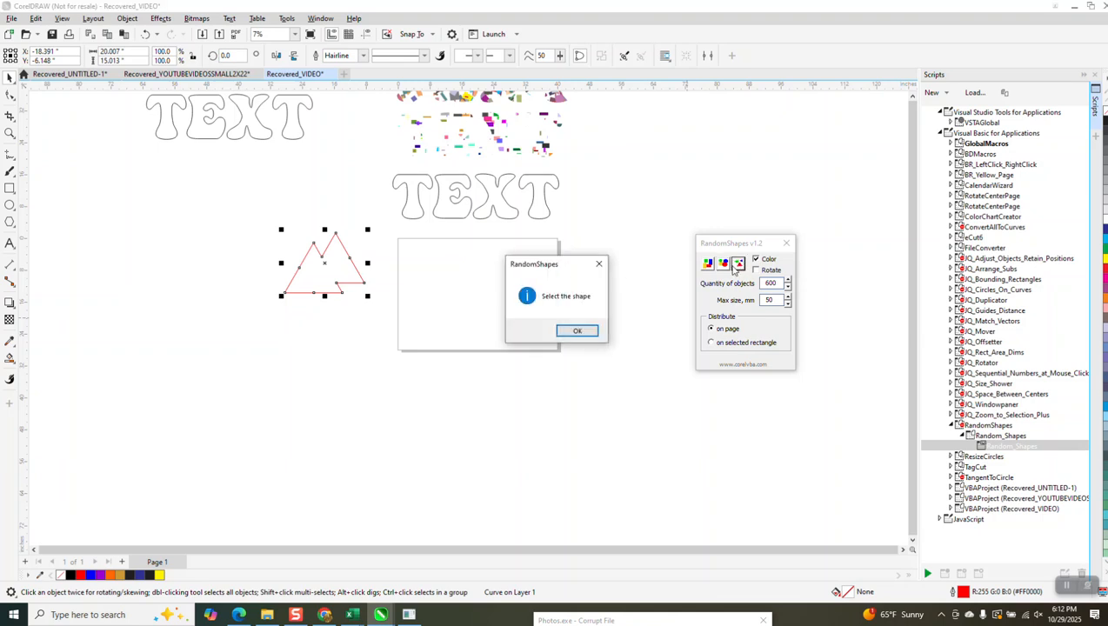
pyautogui.click(574, 330)
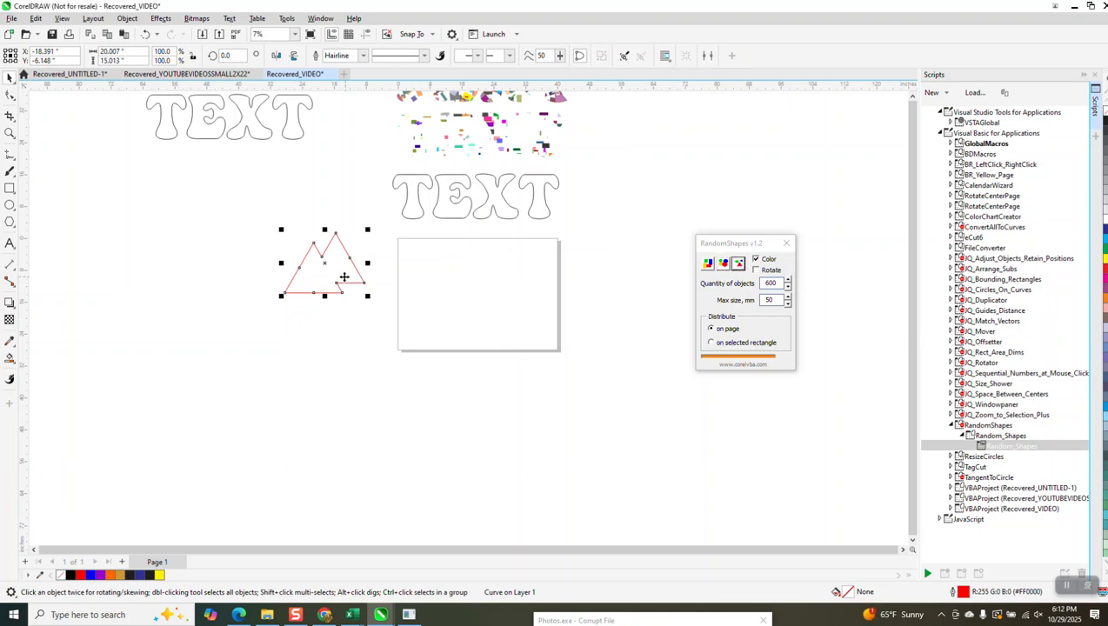
pyautogui.click(344, 277)
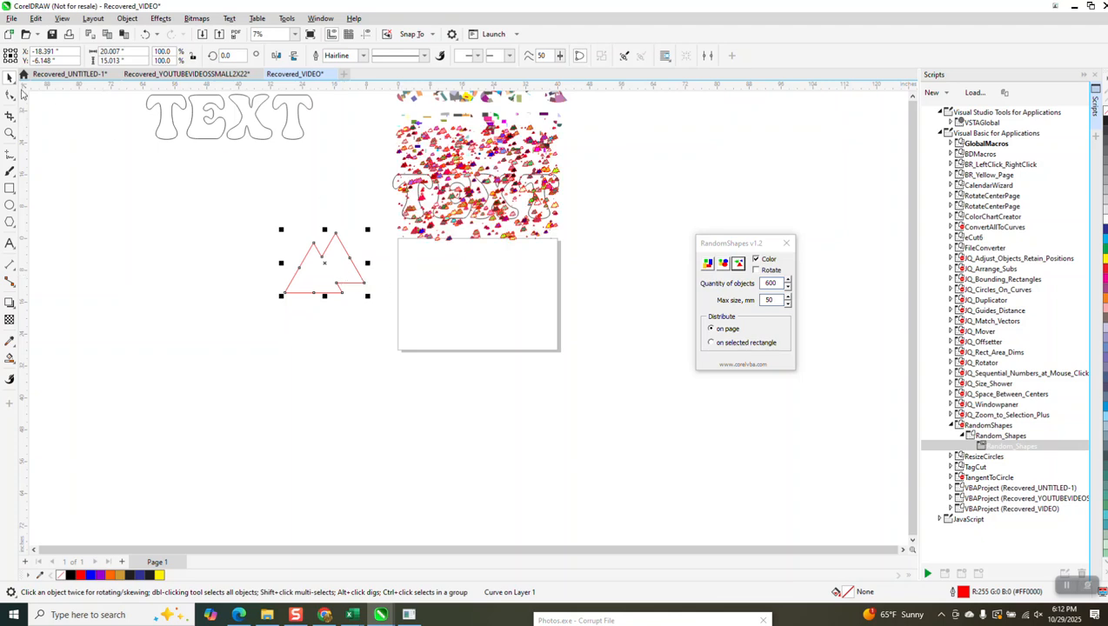
# Step: Move one of the small generated shapes onto the empty page and inspect it up close
pyautogui.click(512, 308)
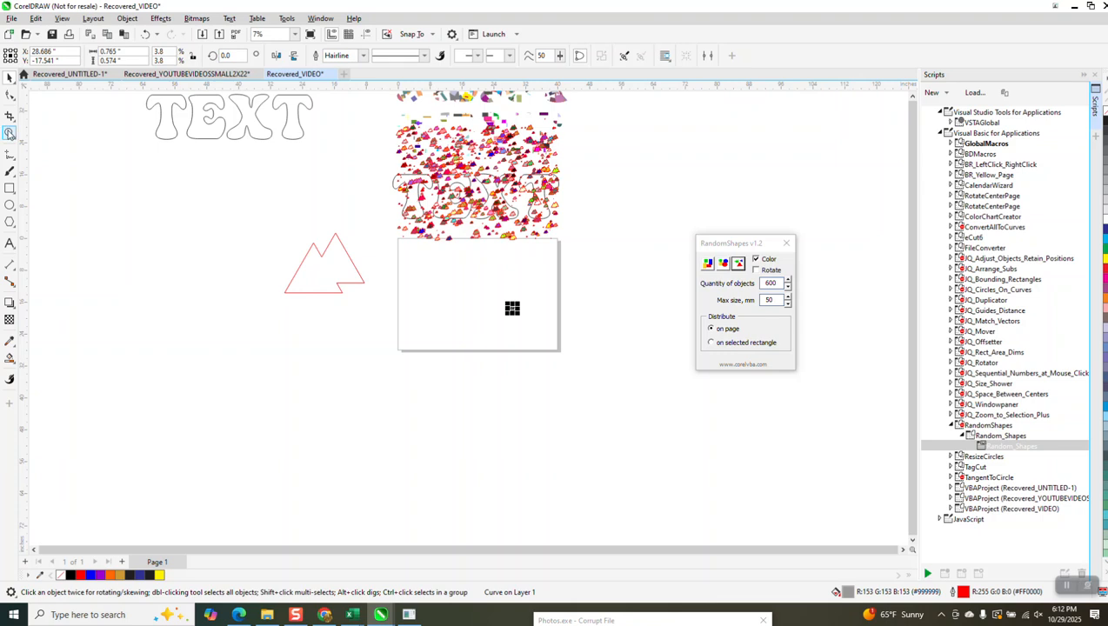
pyautogui.click(10, 133)
pyautogui.moveTo(459, 264); pyautogui.dragTo(545, 335)
pyautogui.scroll(-4, 535, 337)
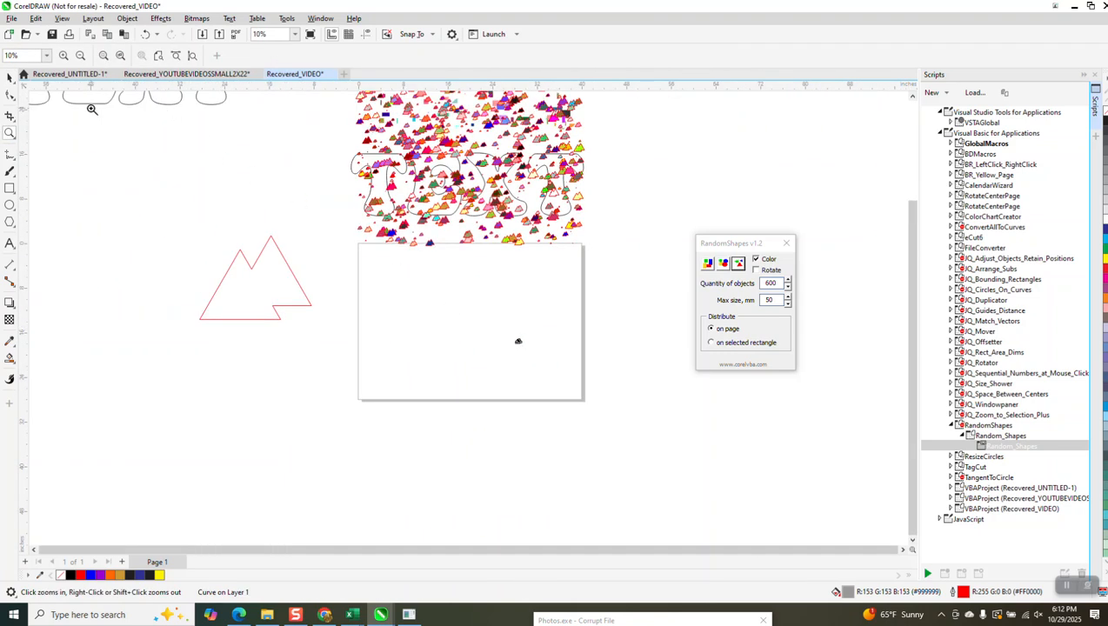
# Step: Move the TEXT outline out of the generated shapes to the area left of the page
pyautogui.click(10, 77)
pyautogui.moveTo(358, 161); pyautogui.dragTo(148, 176)
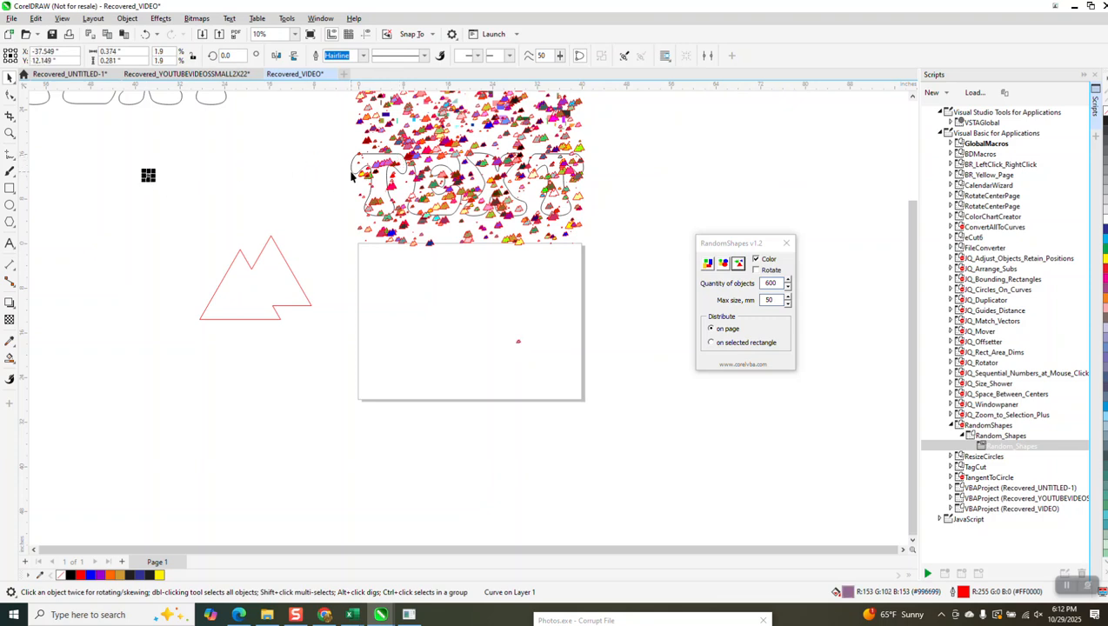
pyautogui.moveTo(352, 176); pyautogui.dragTo(74, 207)
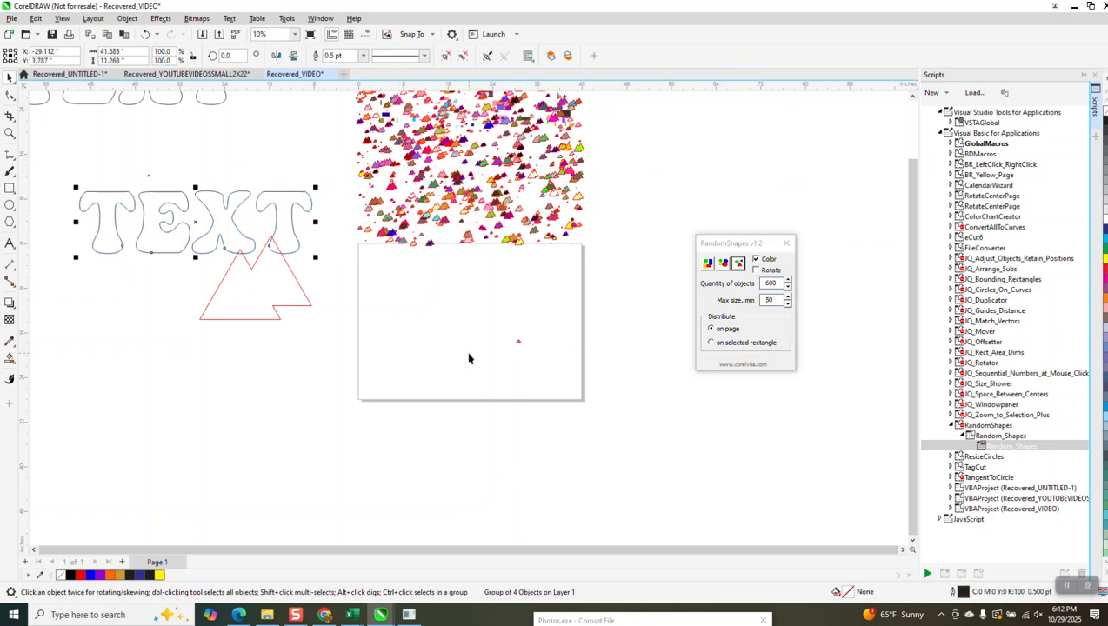
# Step: Delete the generated triangle shapes and the coloured TEXT pieces above the page
pyautogui.scroll(-1, 469, 354)
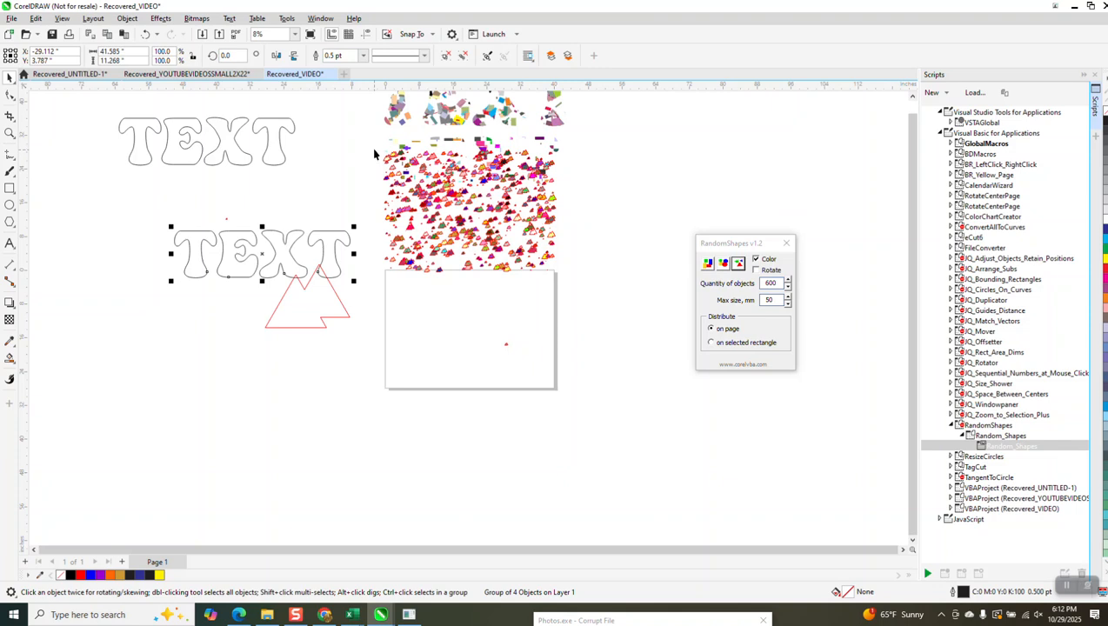
pyautogui.moveTo(389, 149); pyautogui.dragTo(665, 334)
pyautogui.press('Delete')
pyautogui.scroll(-1, 531, 248)
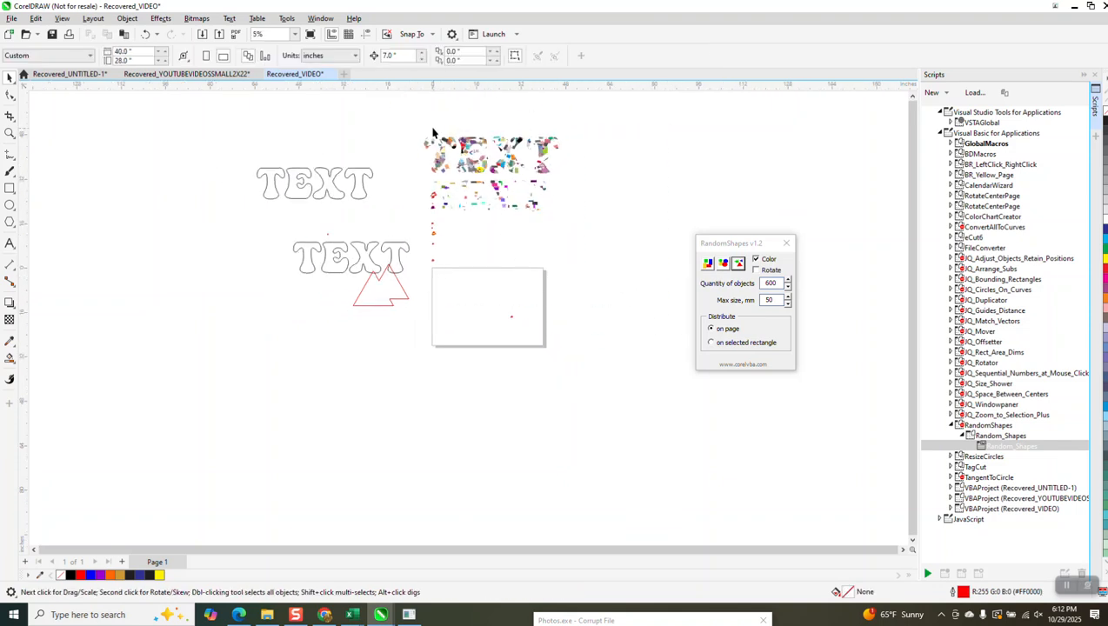
pyautogui.moveTo(573, 259); pyautogui.dragTo(565, 254)
pyautogui.press('Delete')
# Step: Move the lower TEXT outline farther left and delete the small leftover shape on the page
pyautogui.moveTo(396, 247); pyautogui.dragTo(233, 248)
pyautogui.moveTo(467, 255); pyautogui.dragTo(611, 375)
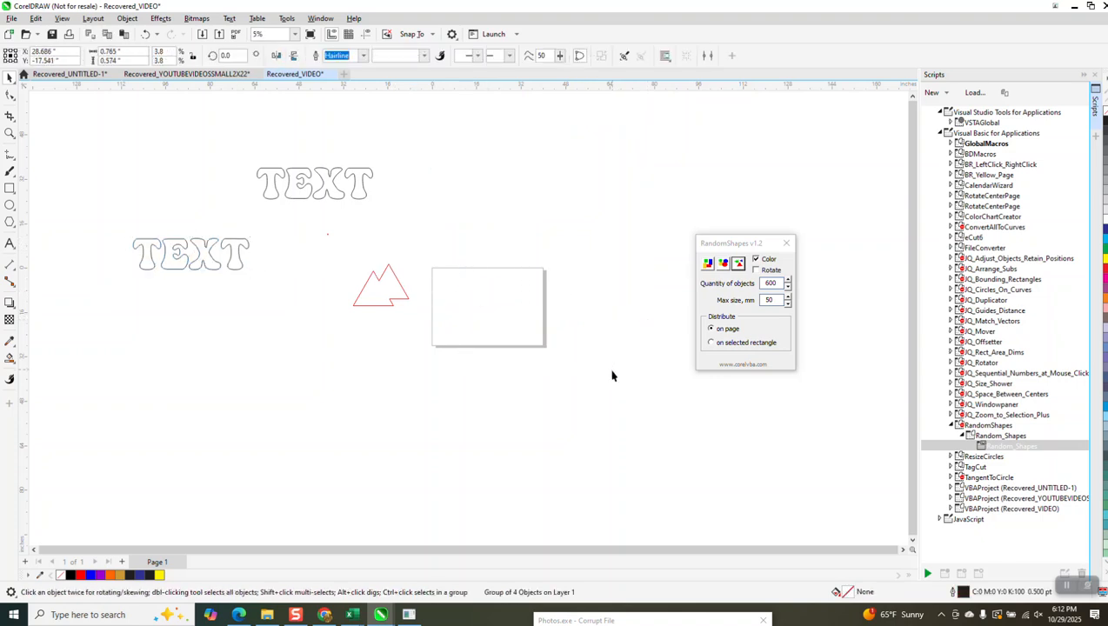
pyautogui.press('Delete')
# Step: Move the welded triangle shape above the page, overlap it with a duplicate, and weld both into one curve
pyautogui.moveTo(396, 297); pyautogui.dragTo(425, 237)
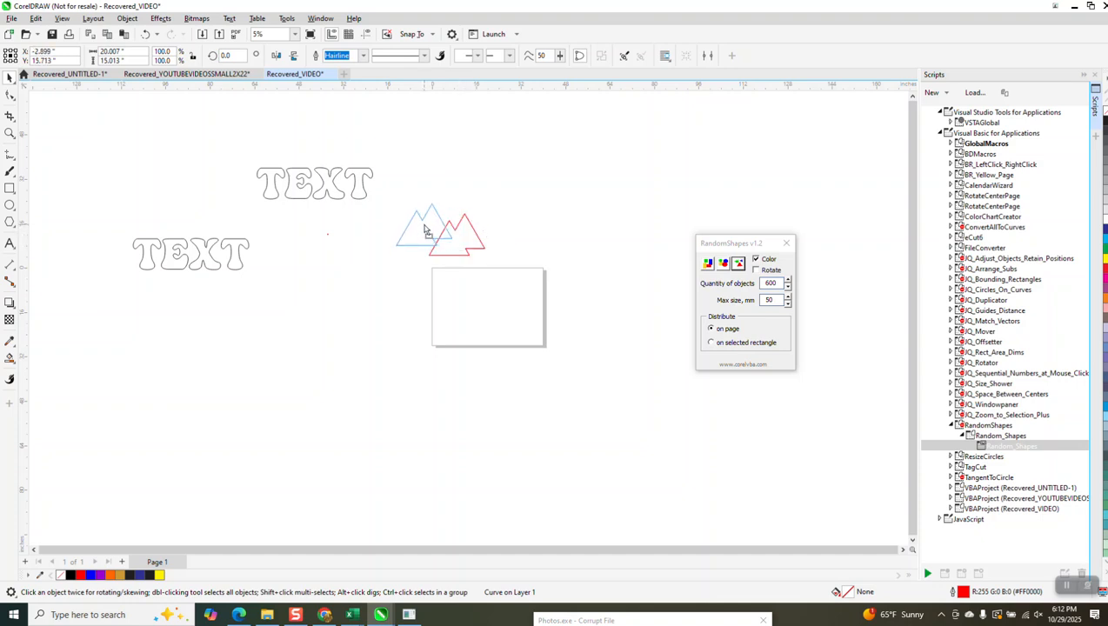
pyautogui.moveTo(386, 198); pyautogui.dragTo(496, 272)
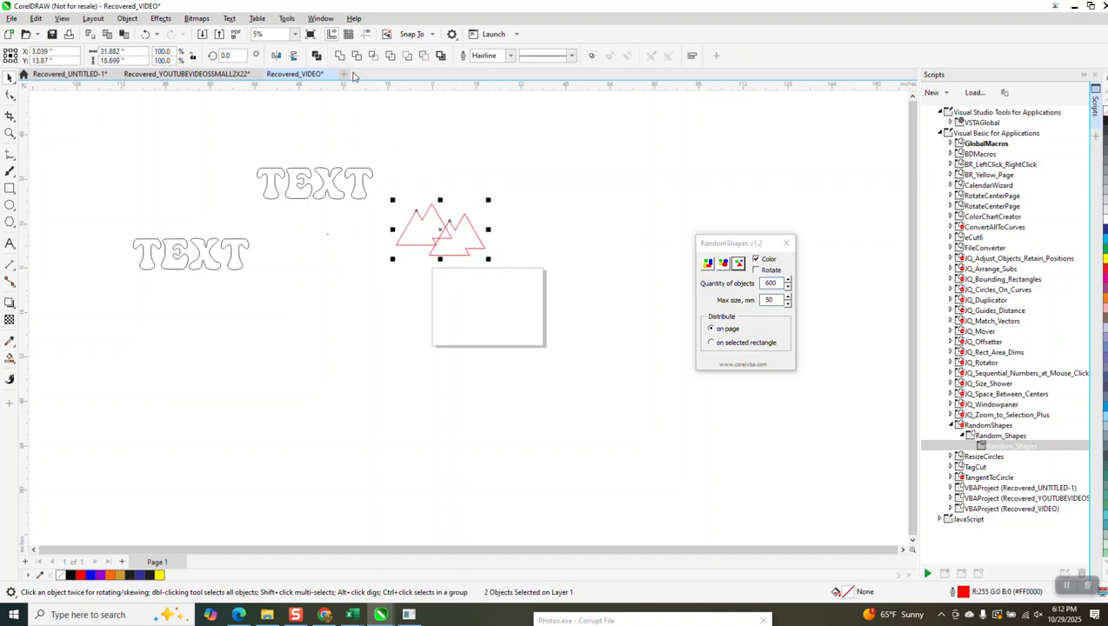
pyautogui.click(340, 57)
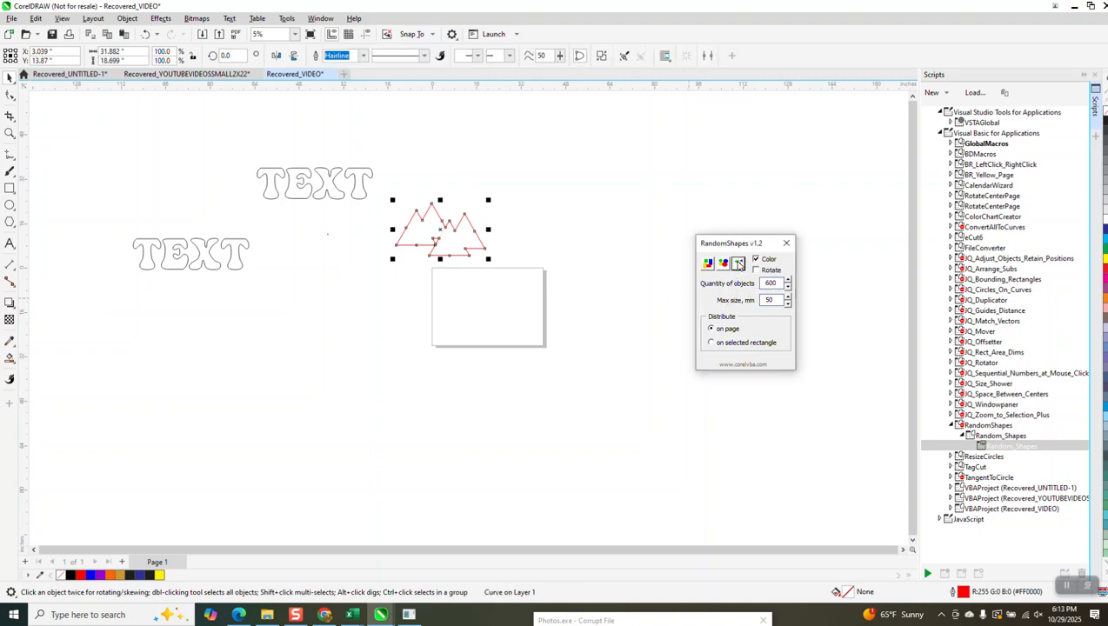
# Step: Scatter random coloured copies of the welded triangle shape across the page with RandomShapes, and move the original shape left of the page
pyautogui.click(738, 263)
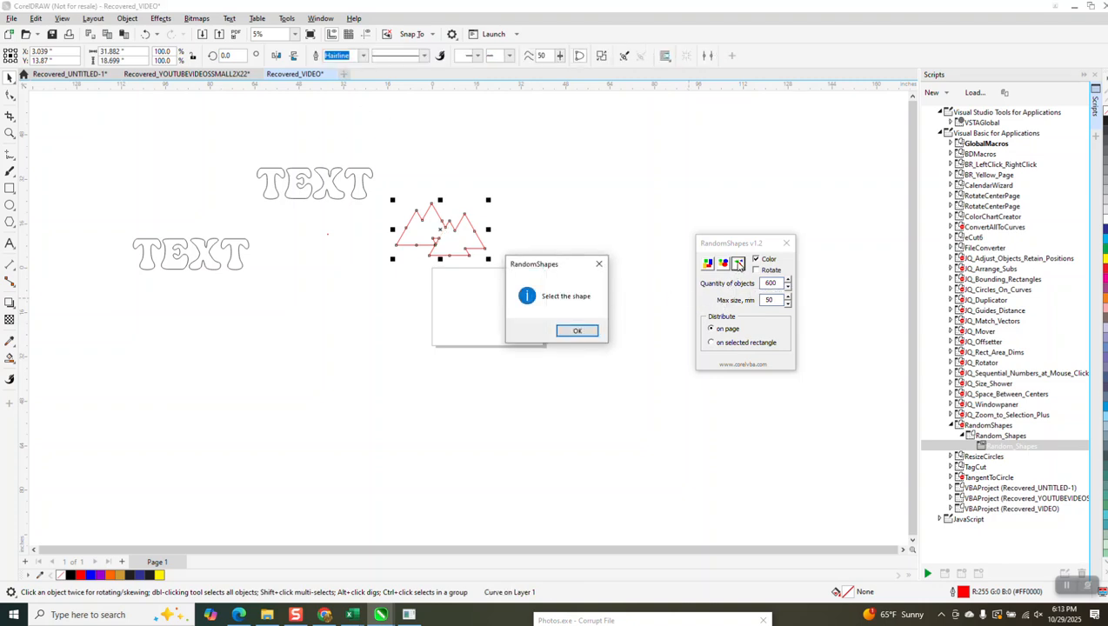
pyautogui.click(585, 333)
pyautogui.click(465, 243)
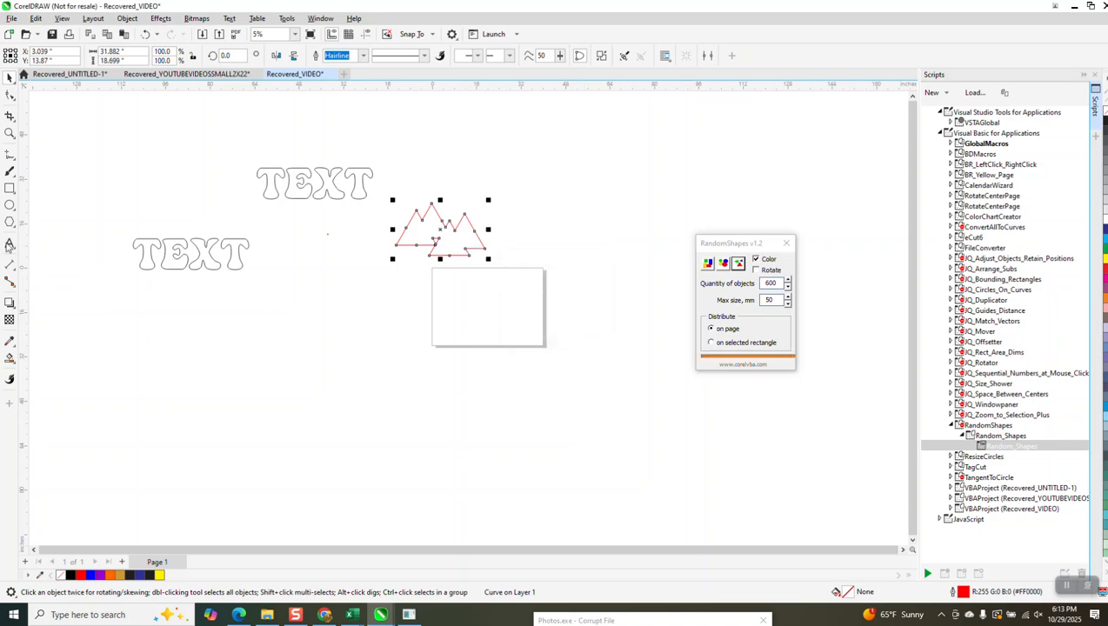
pyautogui.moveTo(408, 224); pyautogui.dragTo(322, 324)
# Step: Examine the scattered copies of the welded triangle shape up close, checking their form, colours and sizes
pyautogui.click(10, 133)
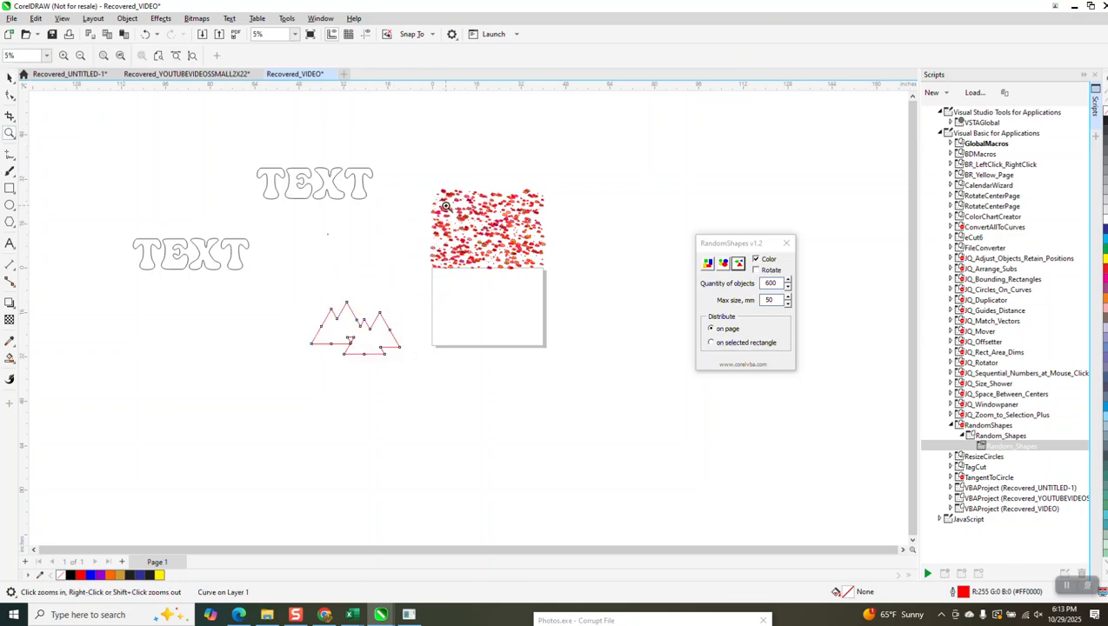
pyautogui.moveTo(497, 250); pyautogui.dragTo(547, 283)
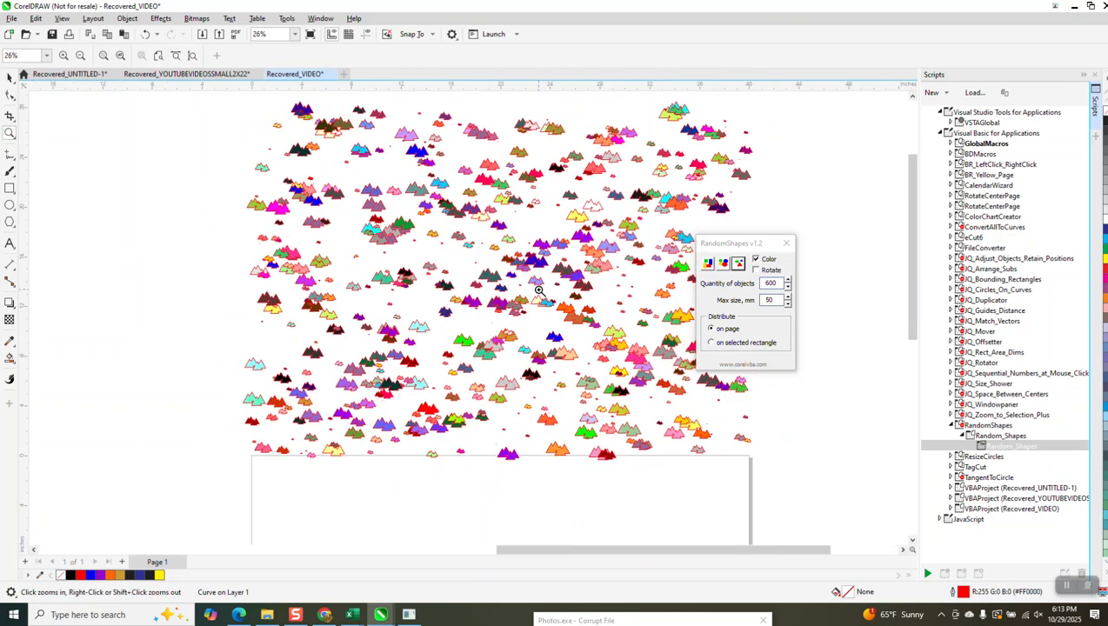
pyautogui.moveTo(425, 323); pyautogui.dragTo(484, 356)
pyautogui.rightClick(388, 316)
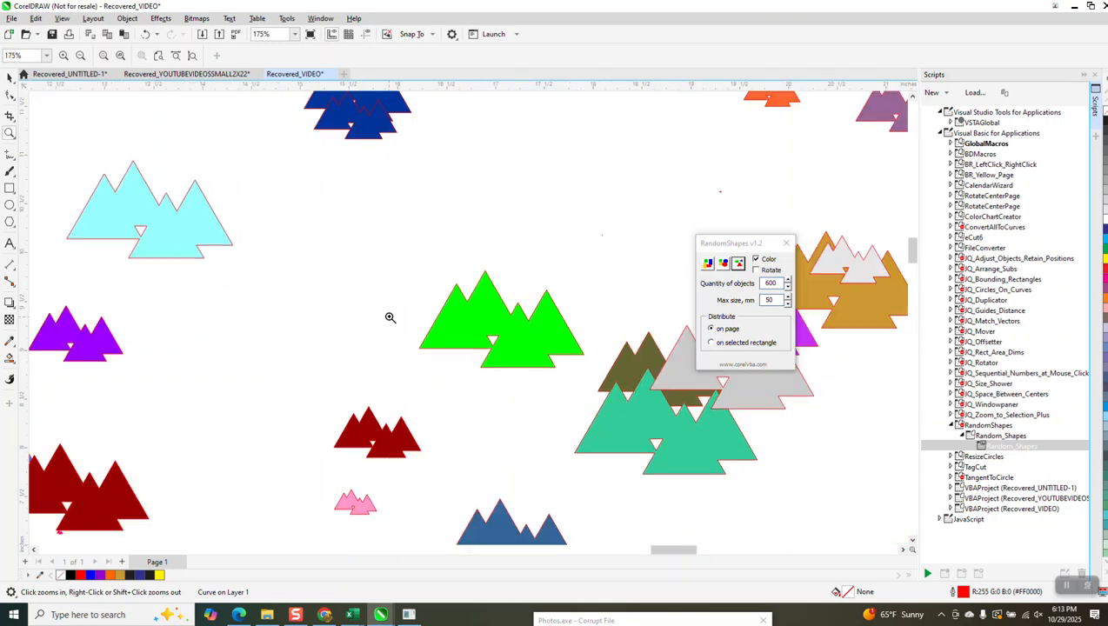
pyautogui.rightClick(527, 317)
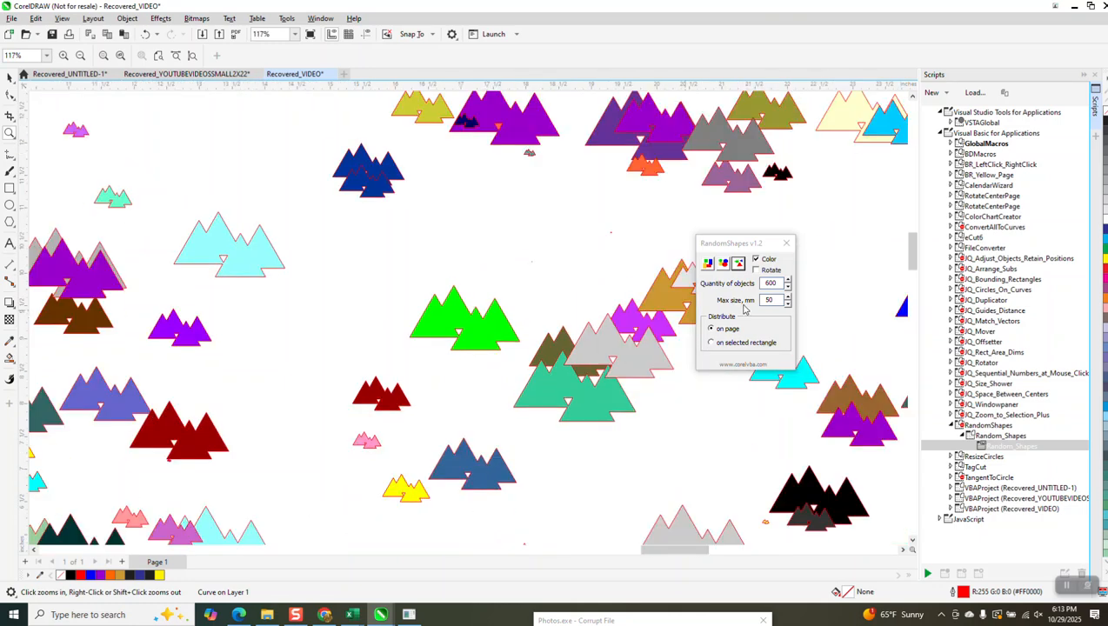
pyautogui.scroll(-5, 597, 285)
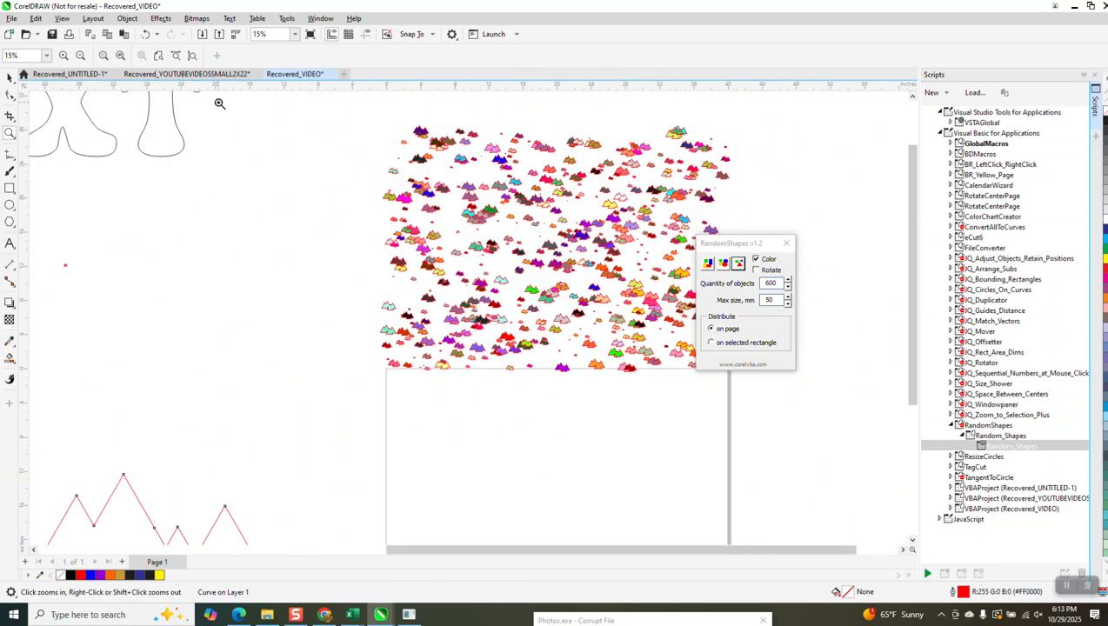
# Step: Delete the generated triangle shapes above the page and place the welded triangle outline just left of the page
pyautogui.click(145, 34)
pyautogui.scroll(-1, 458, 224)
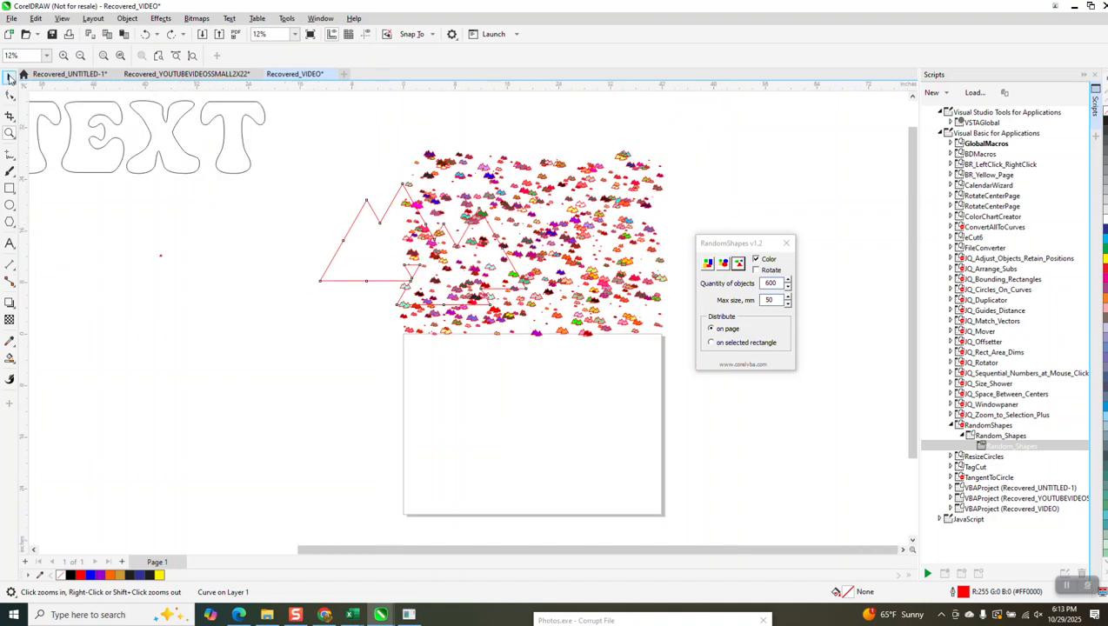
pyautogui.click(8, 77)
pyautogui.click(518, 178)
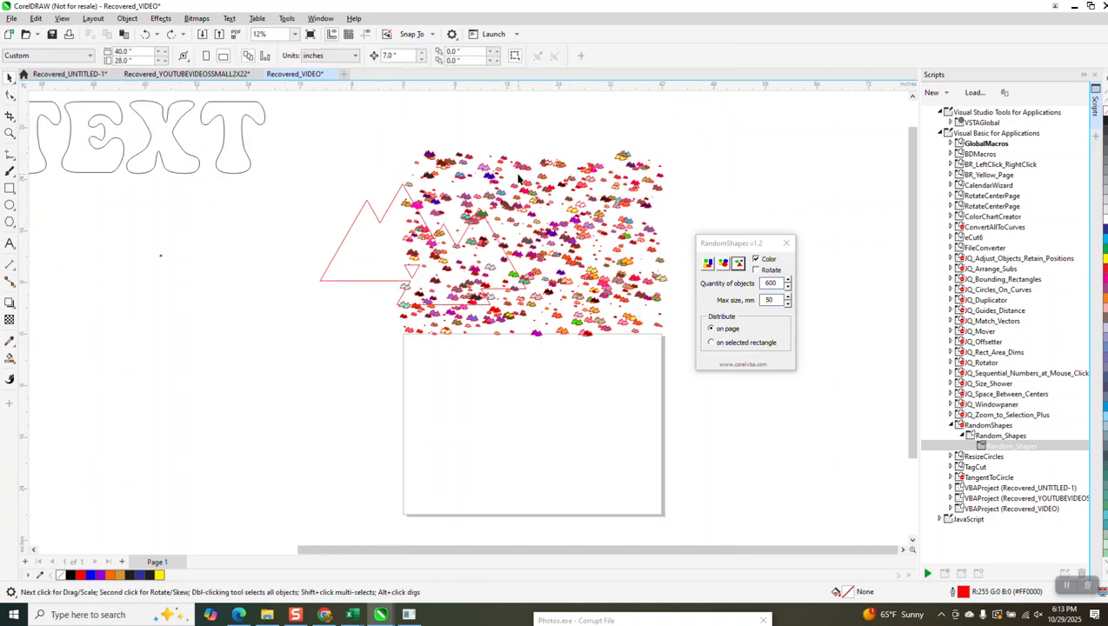
pyautogui.moveTo(707, 362); pyautogui.dragTo(722, 367)
pyautogui.press('Delete')
pyautogui.moveTo(440, 256); pyautogui.dragTo(318, 335)
pyautogui.click(321, 346)
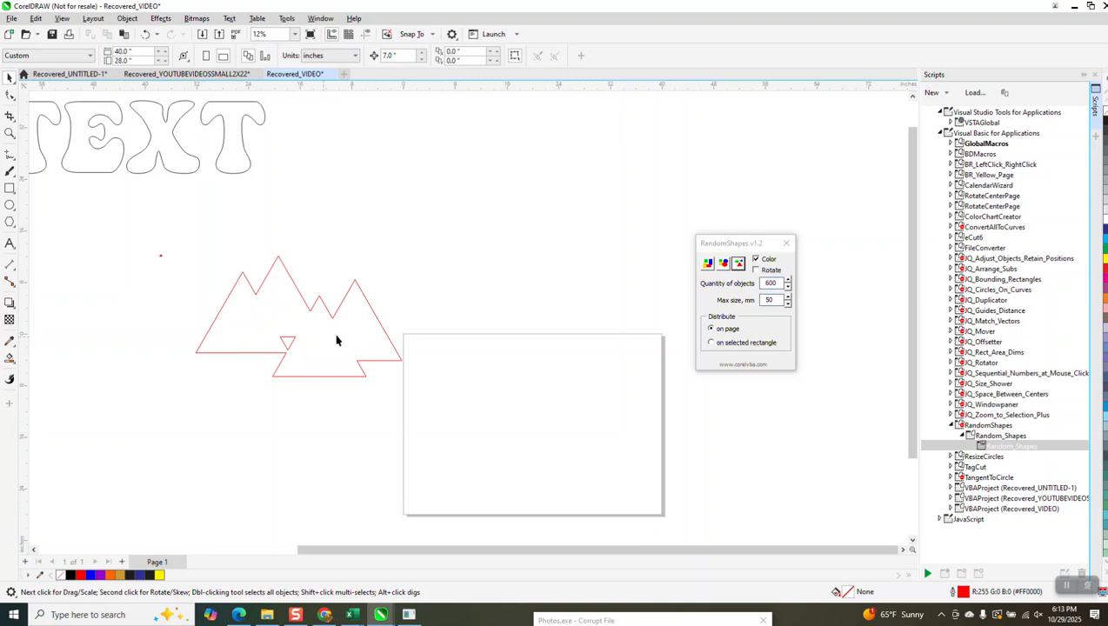
# Step: Set the maximum size to 100 mm and scatter random coloured copies of the welded triangle shape on the page
pyautogui.doubleClick(782, 300)
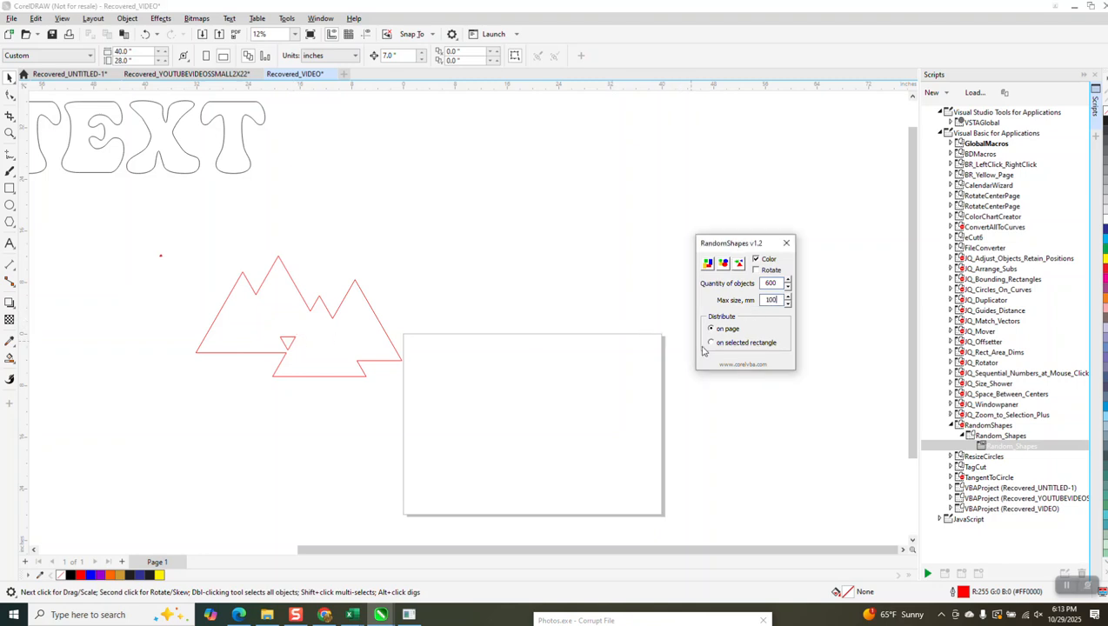
pyautogui.click(738, 263)
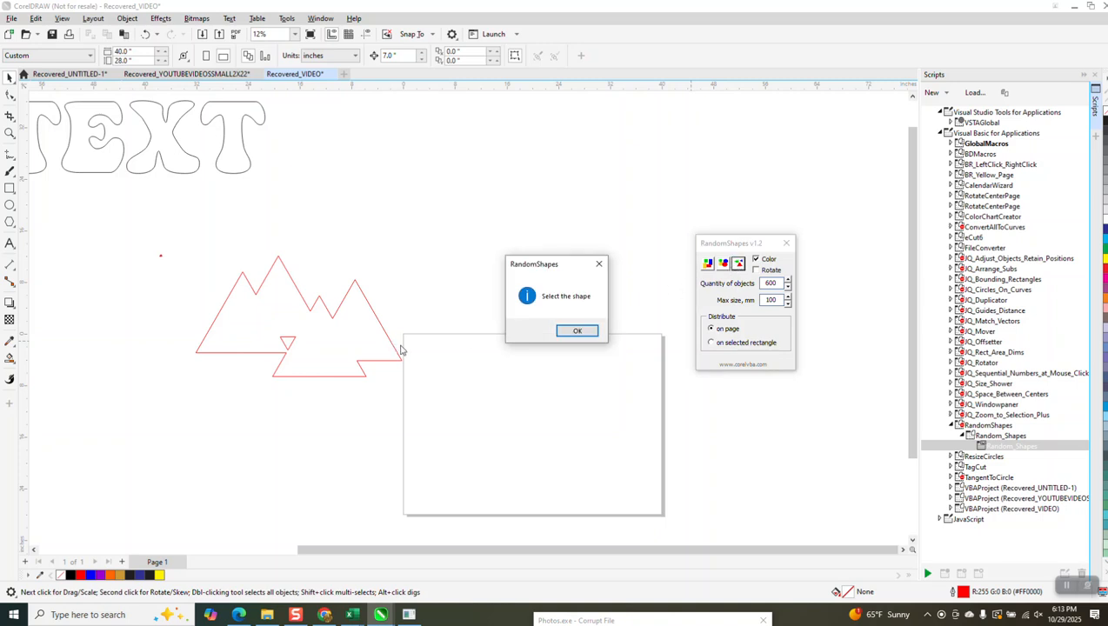
pyautogui.click(575, 332)
pyautogui.click(347, 337)
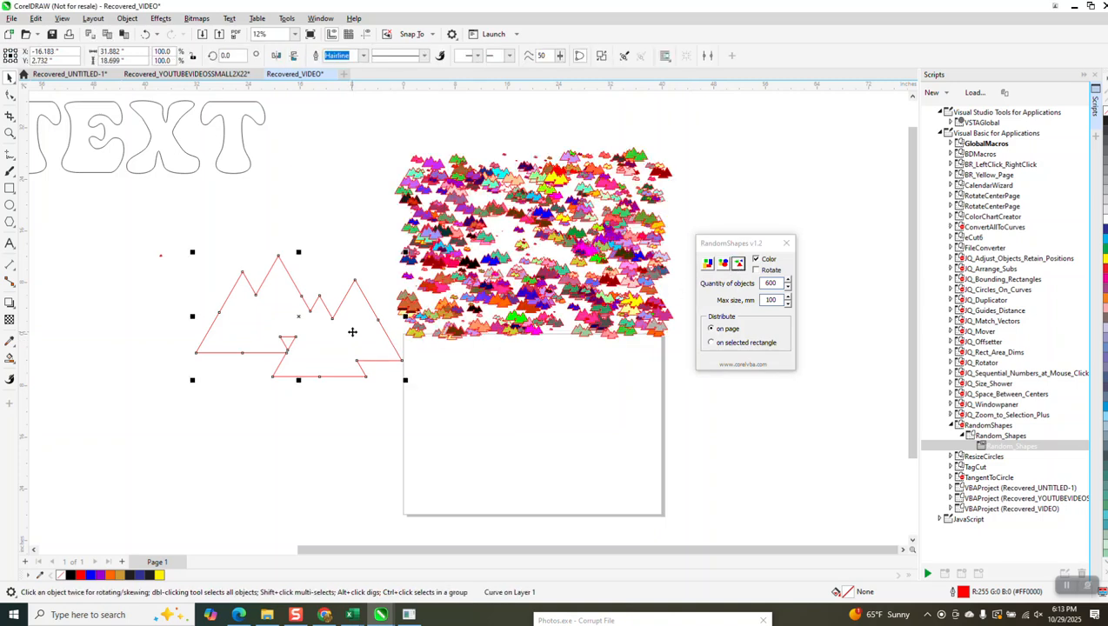
# Step: Select all the generated triangle shapes above the page and remove their outlines
pyautogui.click(10, 133)
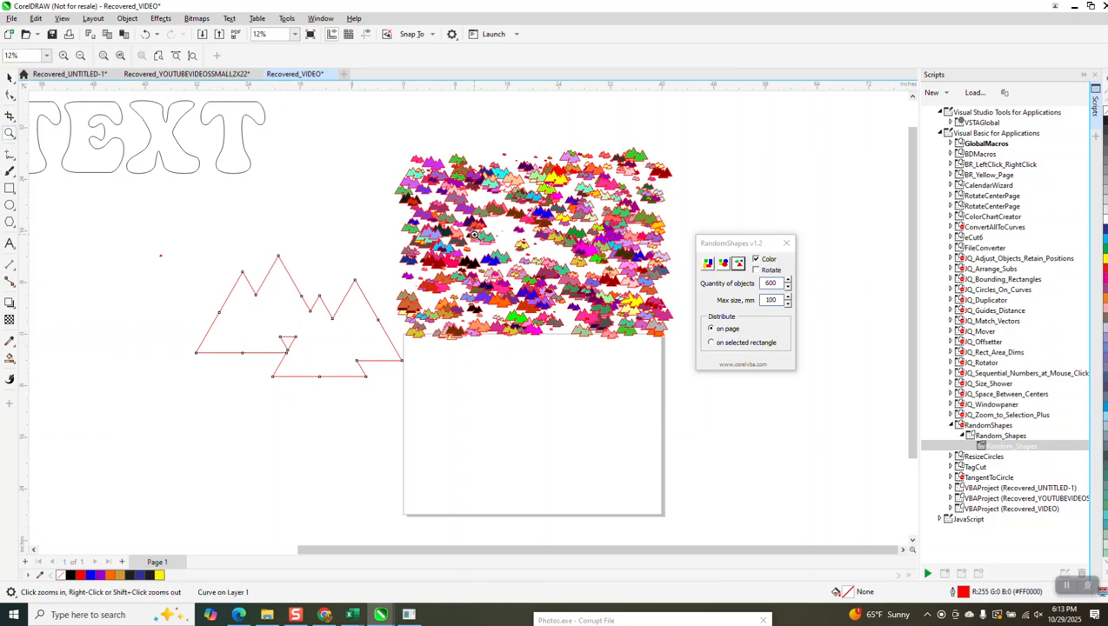
pyautogui.moveTo(460, 220); pyautogui.dragTo(570, 321)
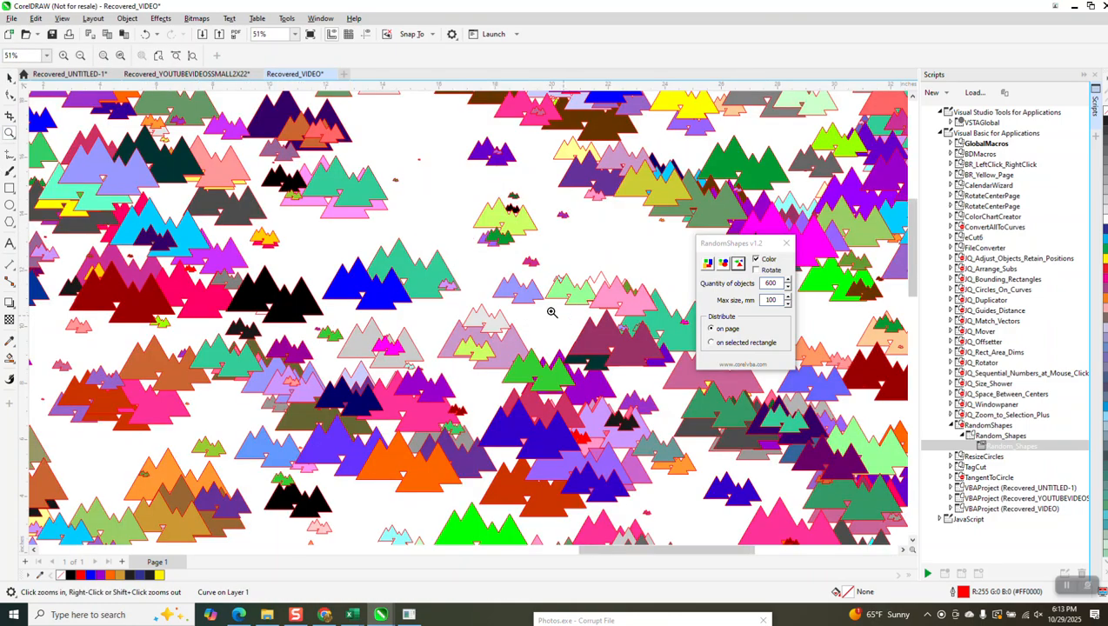
pyautogui.scroll(-4, 563, 317)
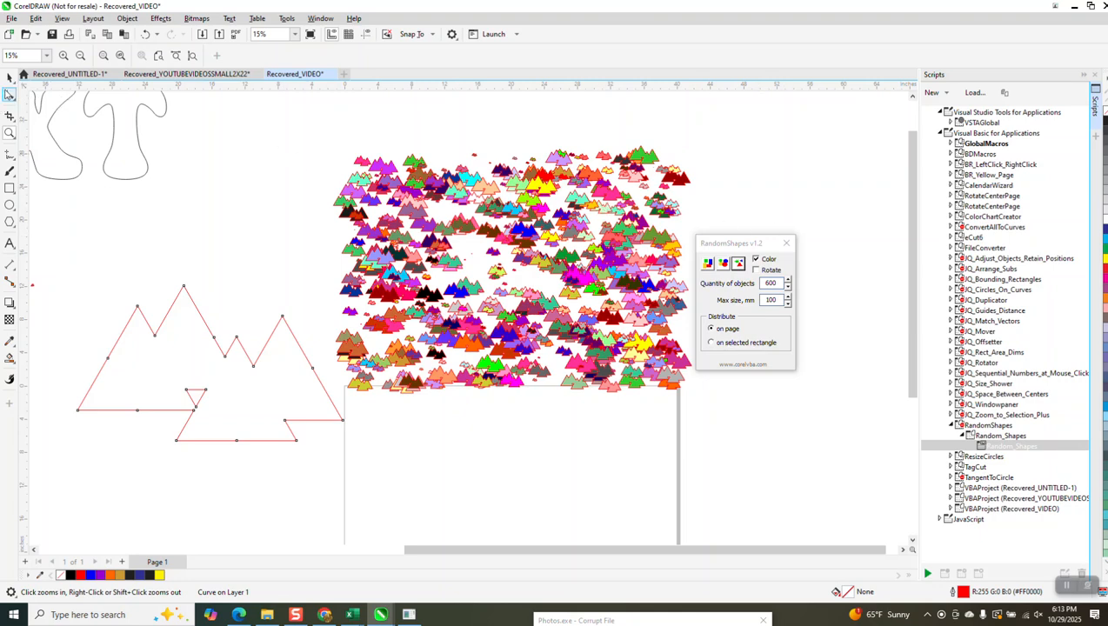
pyautogui.click(9, 77)
pyautogui.moveTo(310, 138); pyautogui.dragTo(713, 414)
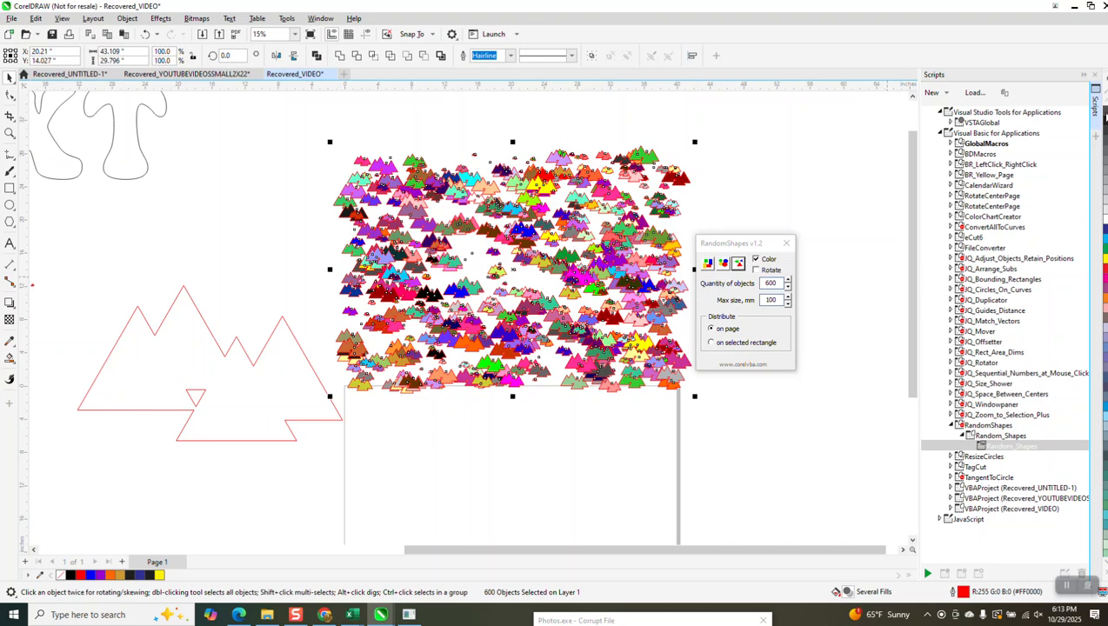
pyautogui.rightClick(1103, 114)
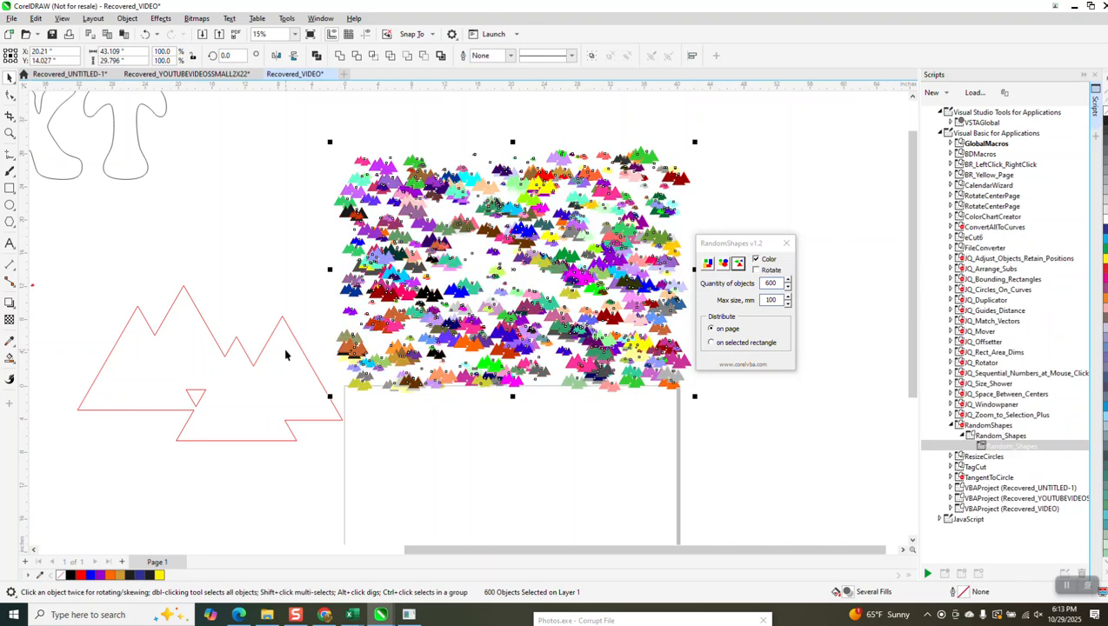
# Step: Inspect the generated shapes without outlines up close and as a whole
pyautogui.click(10, 133)
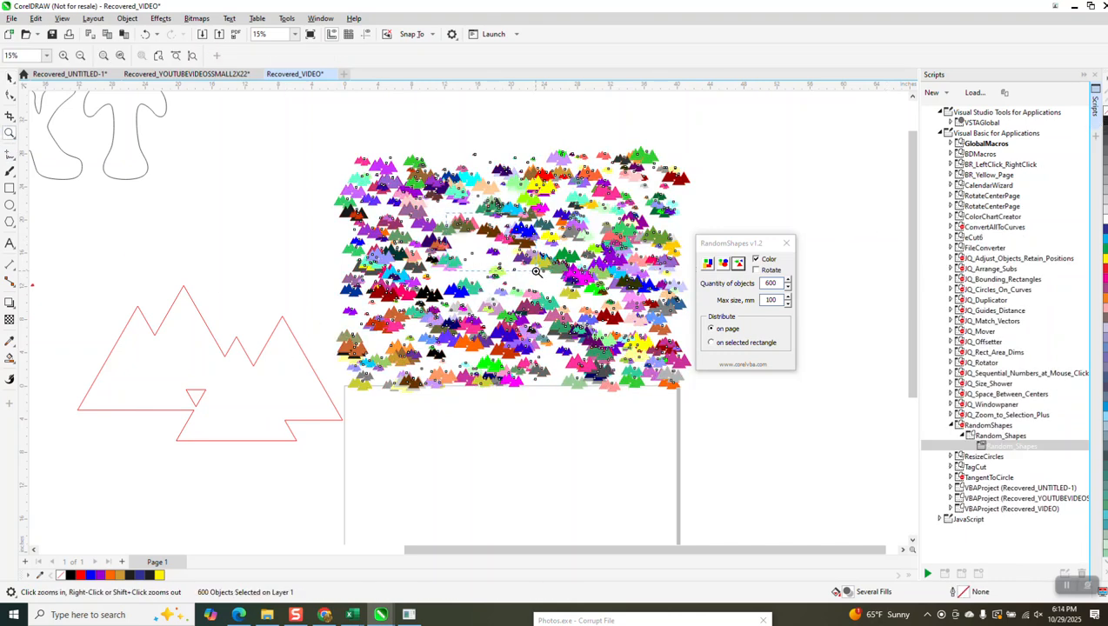
pyautogui.moveTo(537, 271); pyautogui.dragTo(537, 272)
pyautogui.scroll(-5, 541, 274)
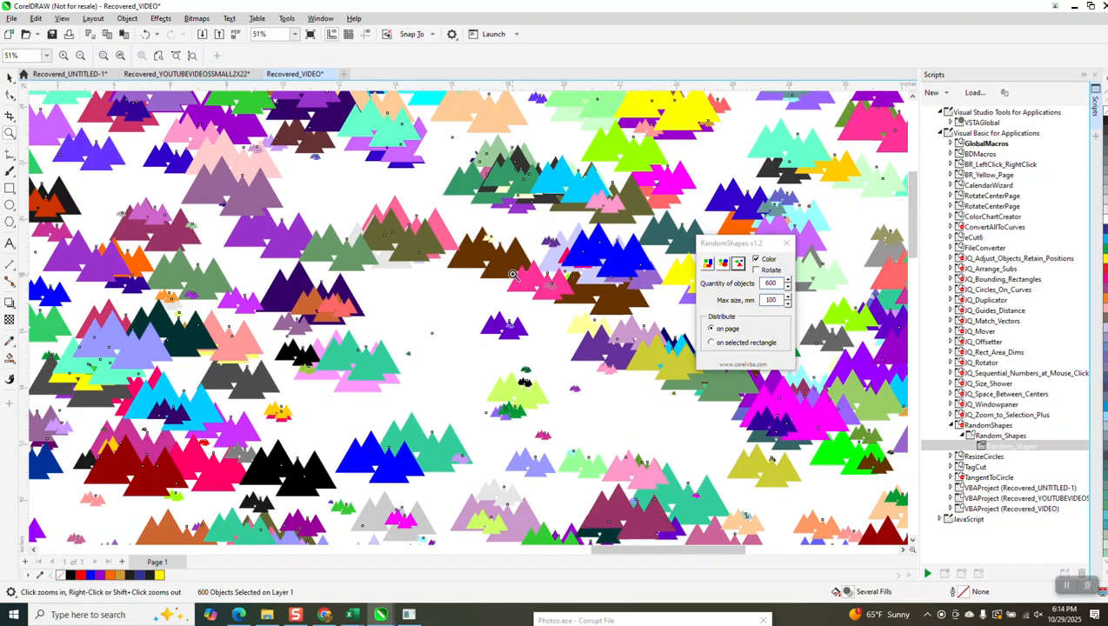
pyautogui.scroll(-1, 502, 277)
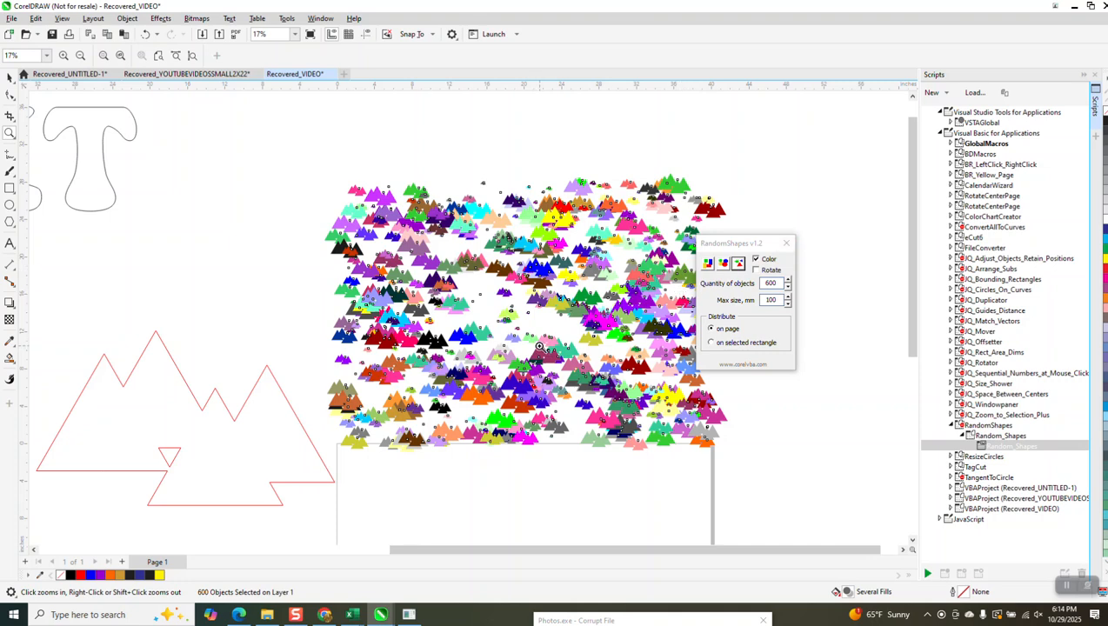
pyautogui.scroll(-1, 539, 345)
# Step: Switch to Chrome, look through the list of free CorelDRAW macros on the corelvba.com page, and return to CorelDRAW
pyautogui.click(324, 615)
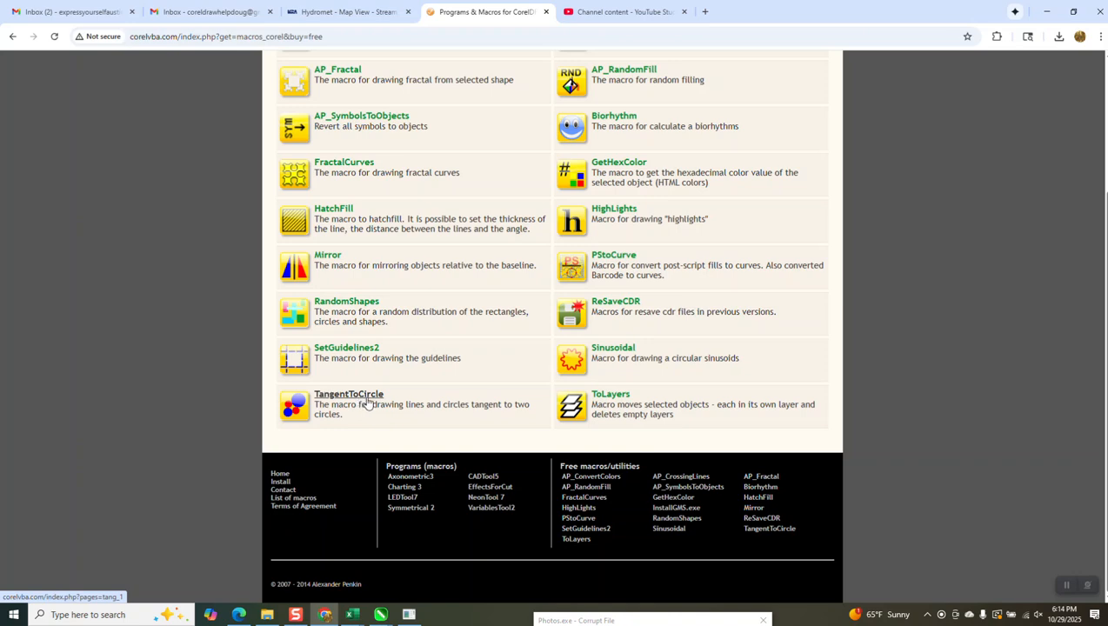
pyautogui.scroll(2, 366, 401)
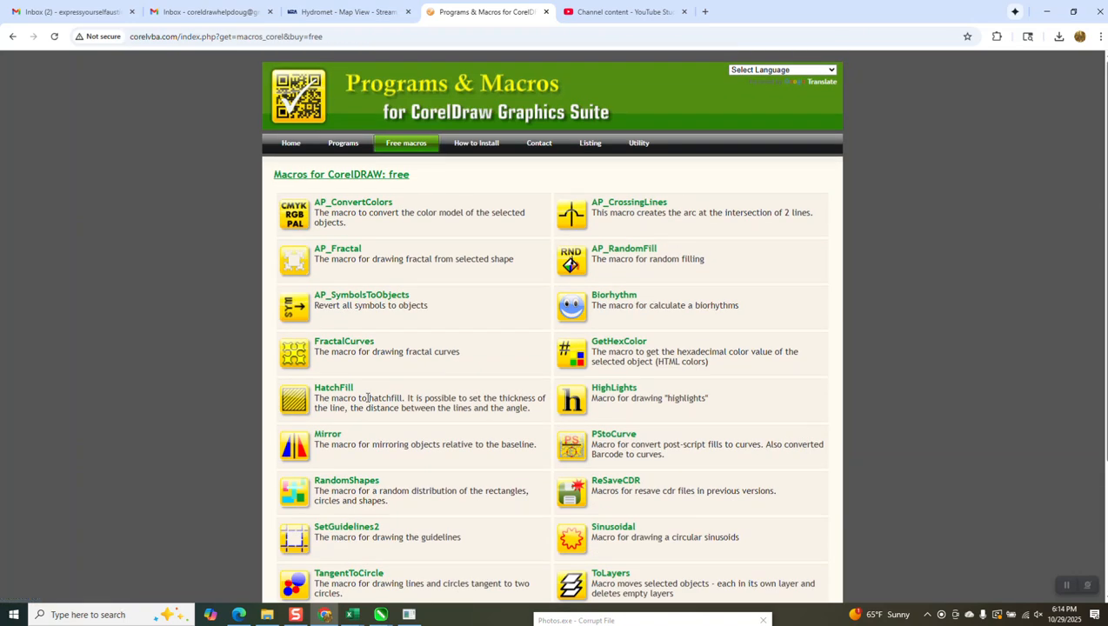
pyautogui.scroll(-2, 367, 398)
pyautogui.scroll(2, 640, 304)
pyautogui.scroll(-2, 640, 399)
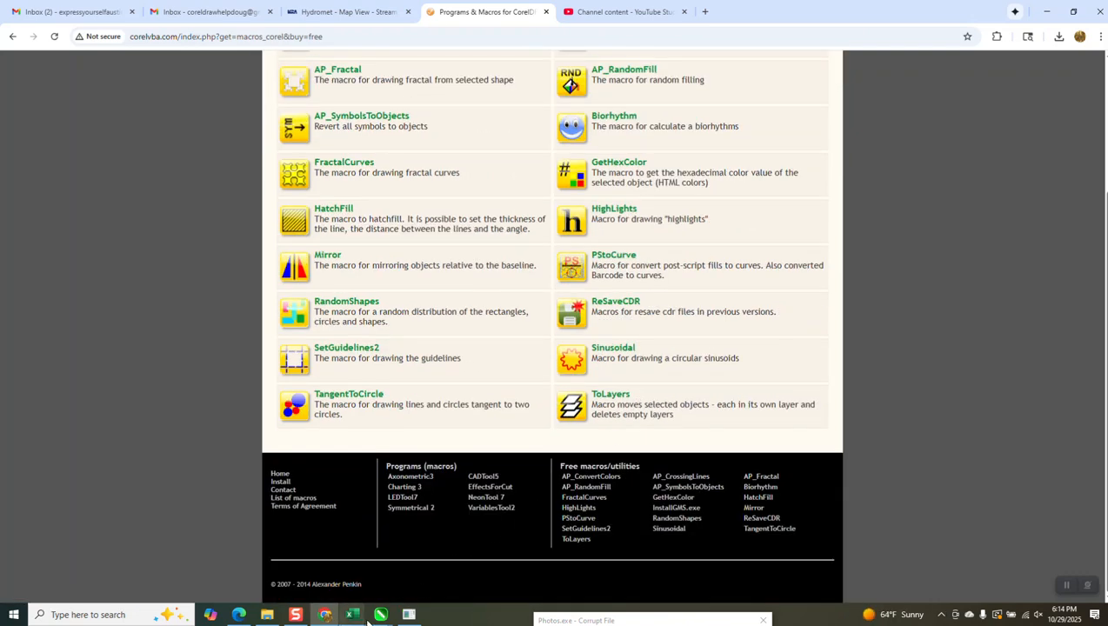
pyautogui.moveTo(357, 619)
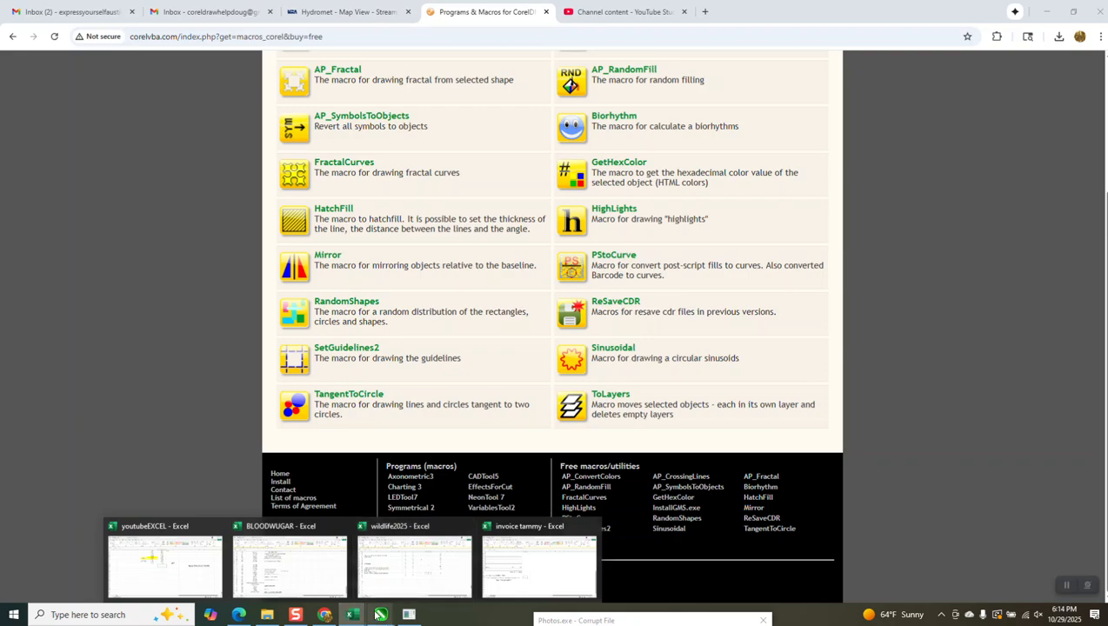
pyautogui.click(474, 564)
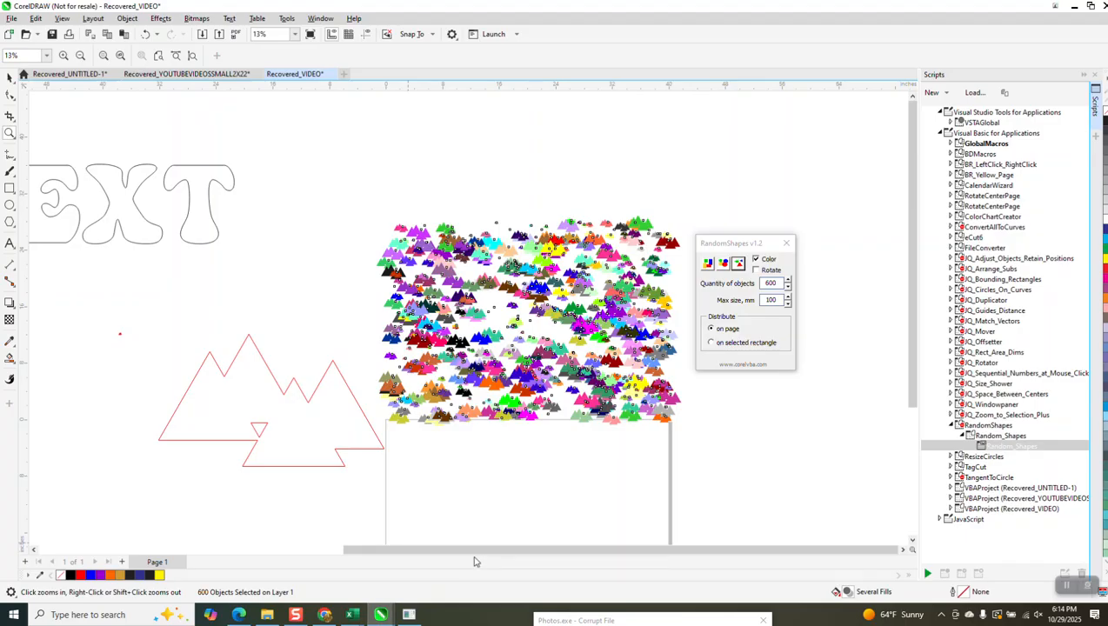